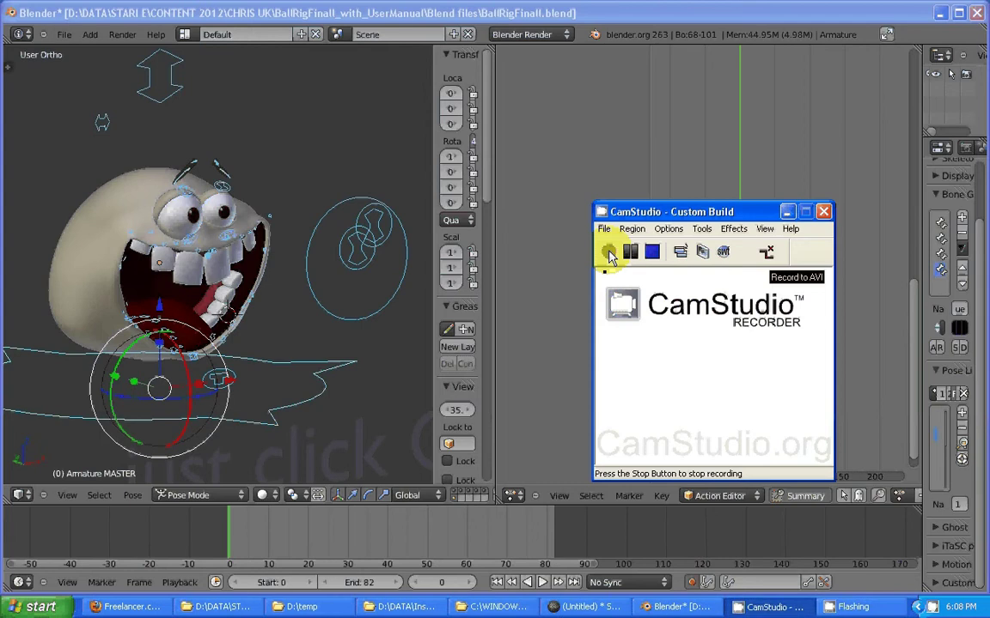
Step: Key the Smile001 face pose from the pose library at frame 0
{"action": "left_click", "coordinate": [609, 254]}
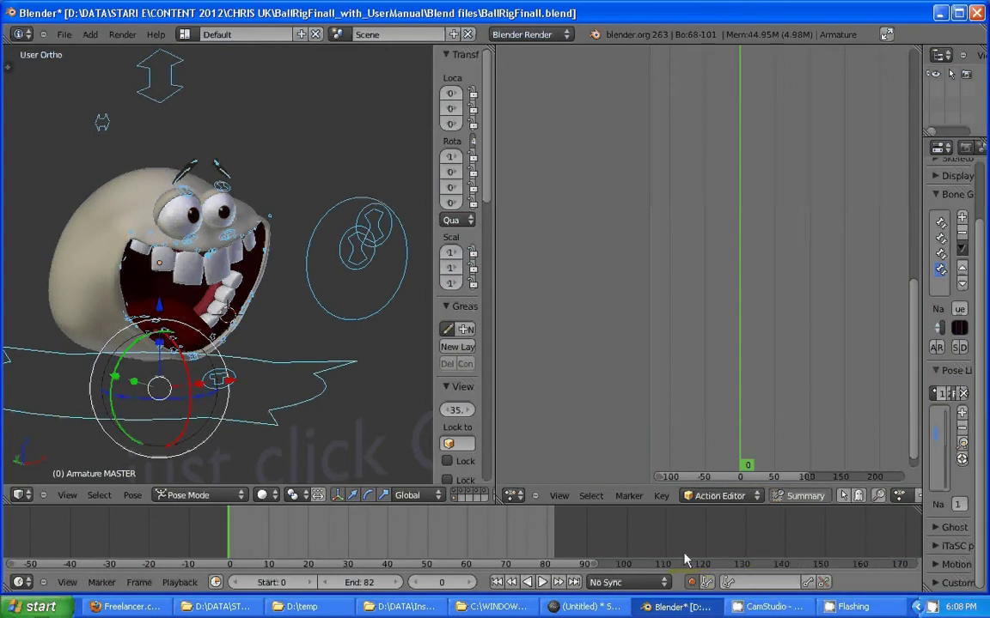
{"action": "left_click_drag", "start_coordinate": [246, 524], "coordinate": [151, 550]}
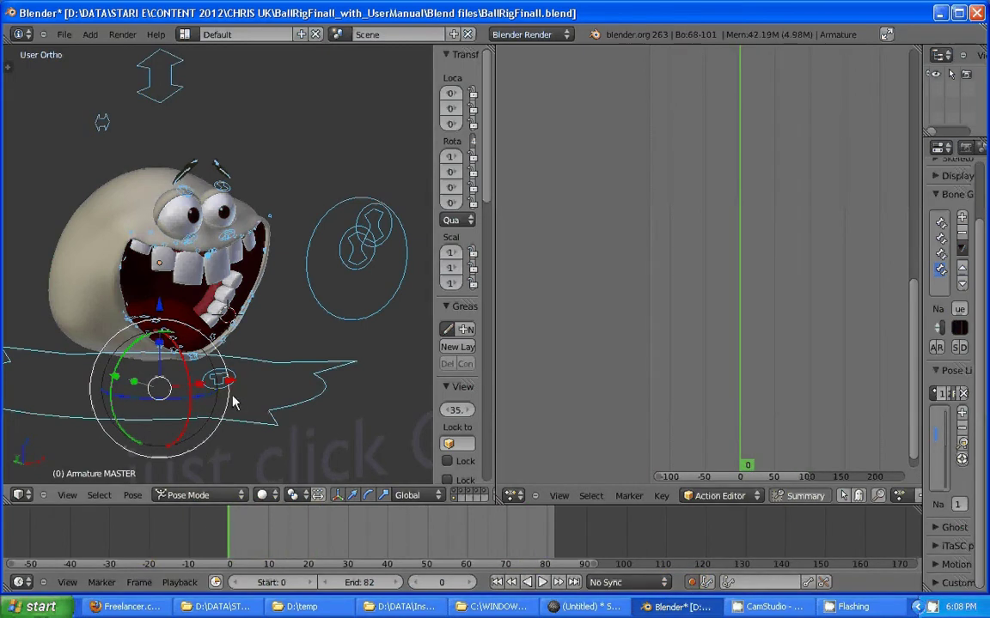
{"action": "mouse_move", "coordinate": [209, 355]}
{"action": "middle_mouse_down"}
{"action": "mouse_move", "coordinate": [201, 322]}
{"action": "mouse_move", "coordinate": [229, 271]}
{"action": "middle_mouse_up"}
{"action": "key", "text": "ctrl+l"}
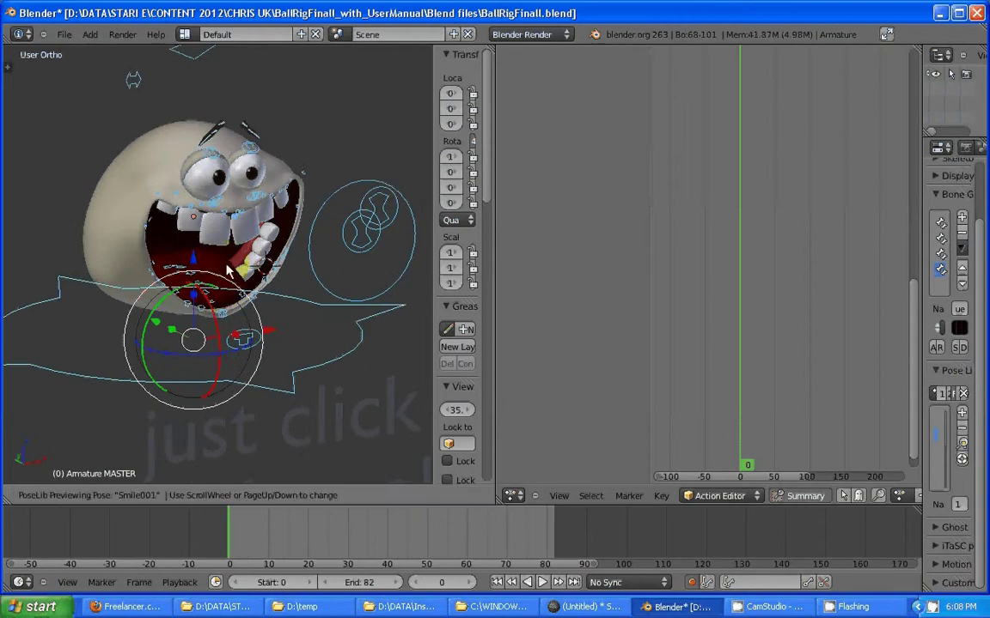
{"action": "scroll", "coordinate": [211, 288], "scroll_direction": "down", "scroll_amount": 1}
{"action": "scroll", "coordinate": [214, 292], "scroll_direction": "up", "scroll_amount": 1}
{"action": "left_click", "coordinate": [343, 181]}
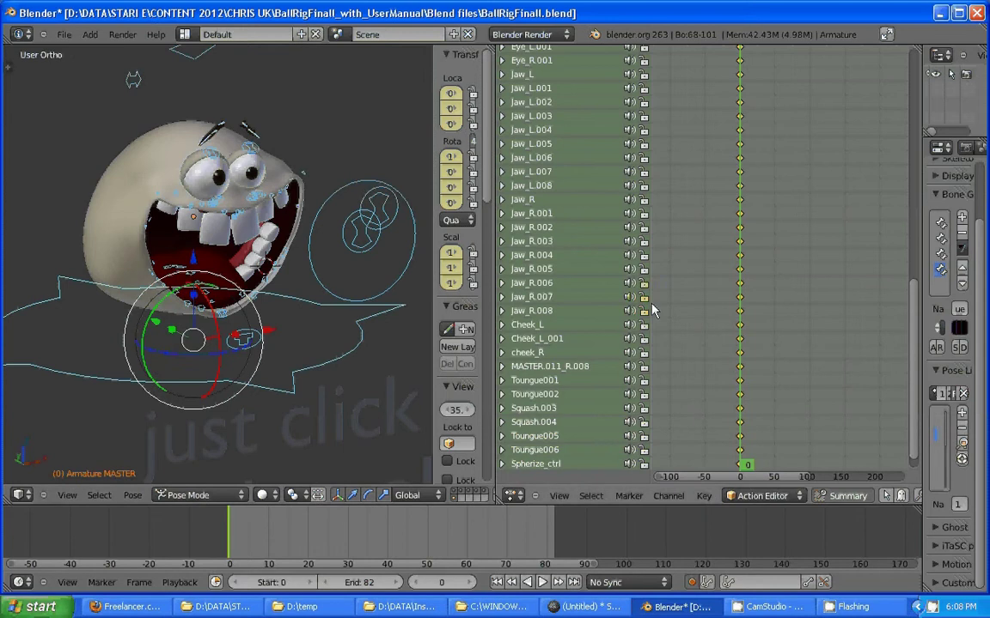
Step: Key the Sorry001 face pose at frame 10 and scrub frames 1–13 to check the motion
{"action": "left_click", "coordinate": [268, 541]}
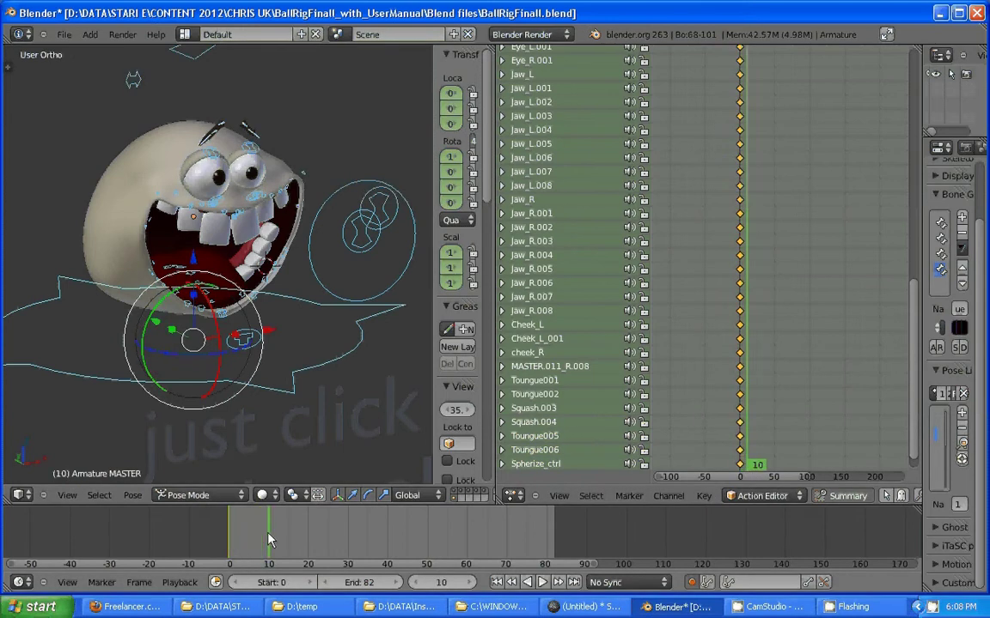
{"action": "right_click", "coordinate": [257, 292]}
{"action": "key", "text": "ctrl+l"}
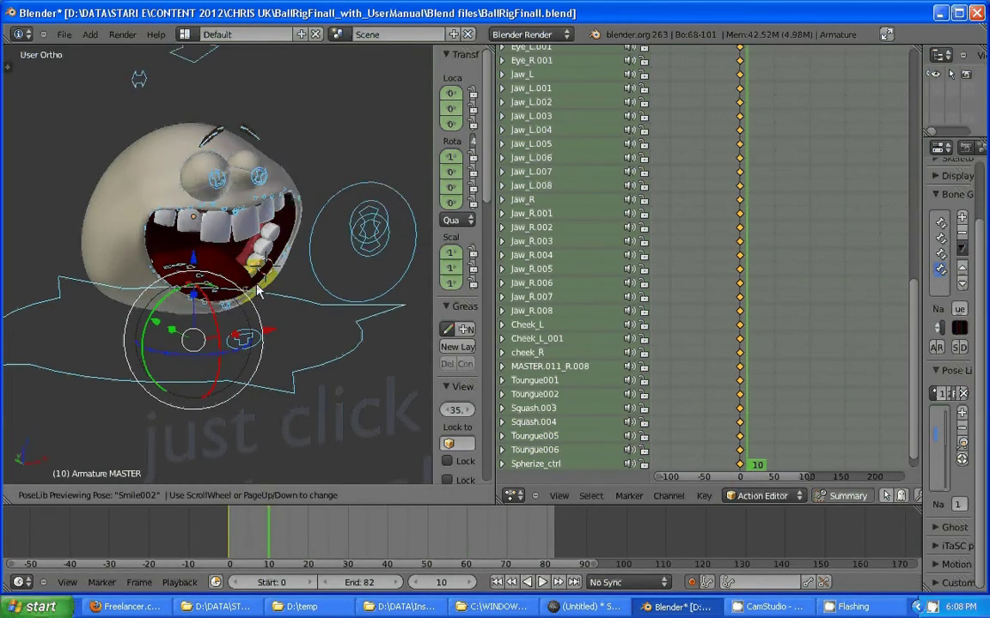
{"action": "left_click", "coordinate": [258, 292]}
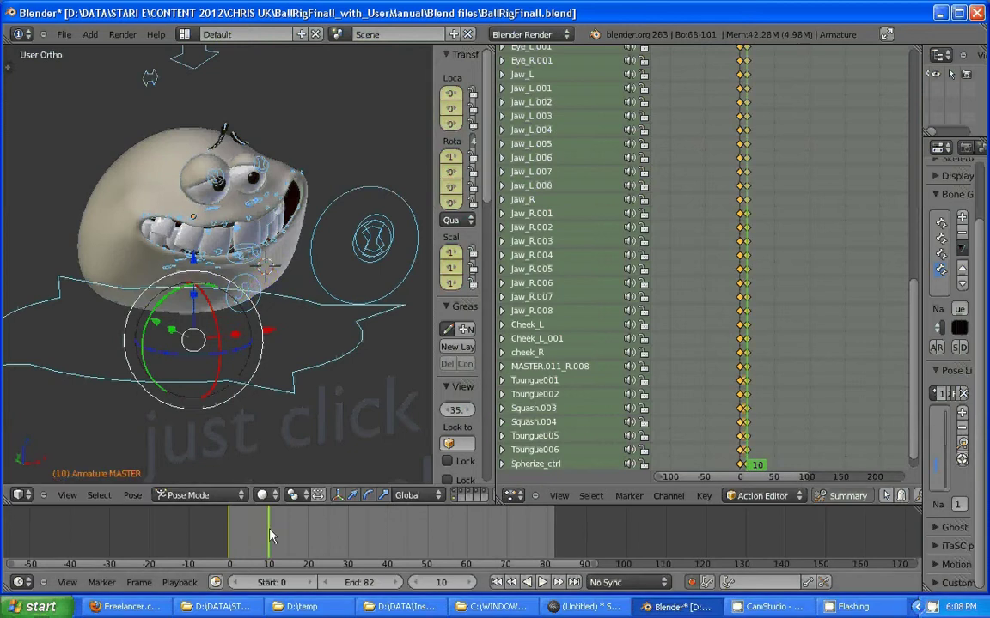
{"action": "left_click", "coordinate": [233, 537]}
{"action": "left_click_drag", "start_coordinate": [234, 537], "coordinate": [311, 537]}
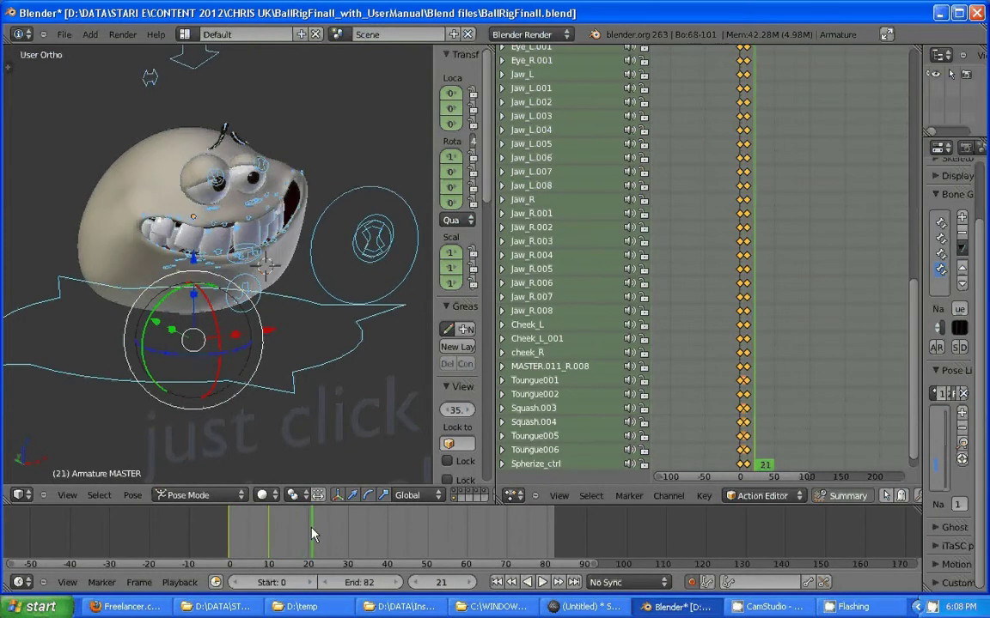
Step: Try keying a face pose from the library at frame 21, then scrub back to review
{"action": "key", "text": "ctrl+l"}
{"action": "scroll", "coordinate": [252, 301], "scroll_direction": "down", "scroll_amount": 1}
{"action": "scroll", "coordinate": [252, 301], "scroll_direction": "down", "scroll_amount": 1}
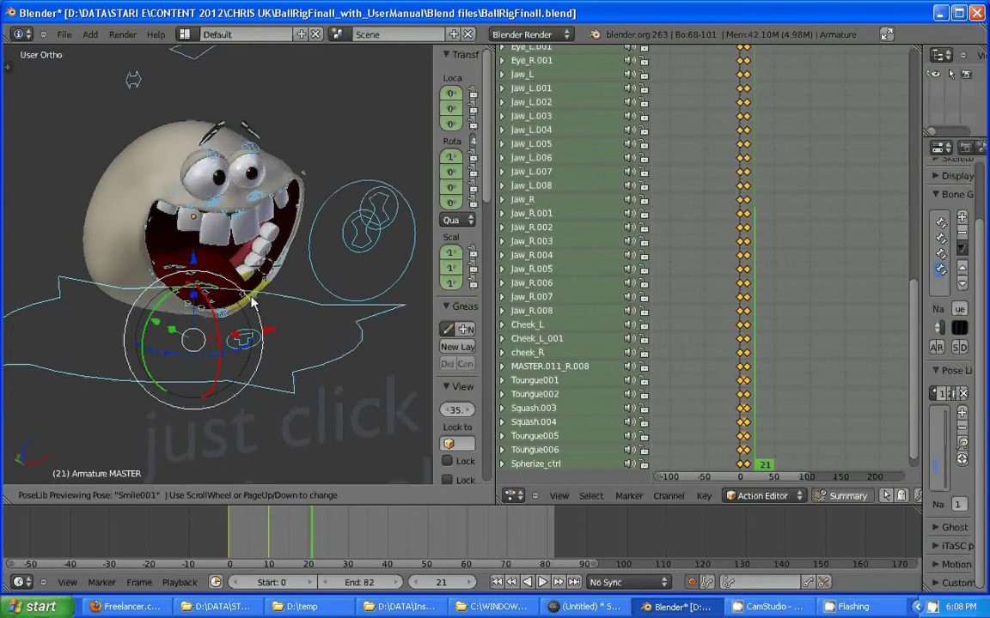
{"action": "scroll", "coordinate": [252, 300], "scroll_direction": "down", "scroll_amount": 1}
{"action": "scroll", "coordinate": [252, 301], "scroll_direction": "down", "scroll_amount": 1}
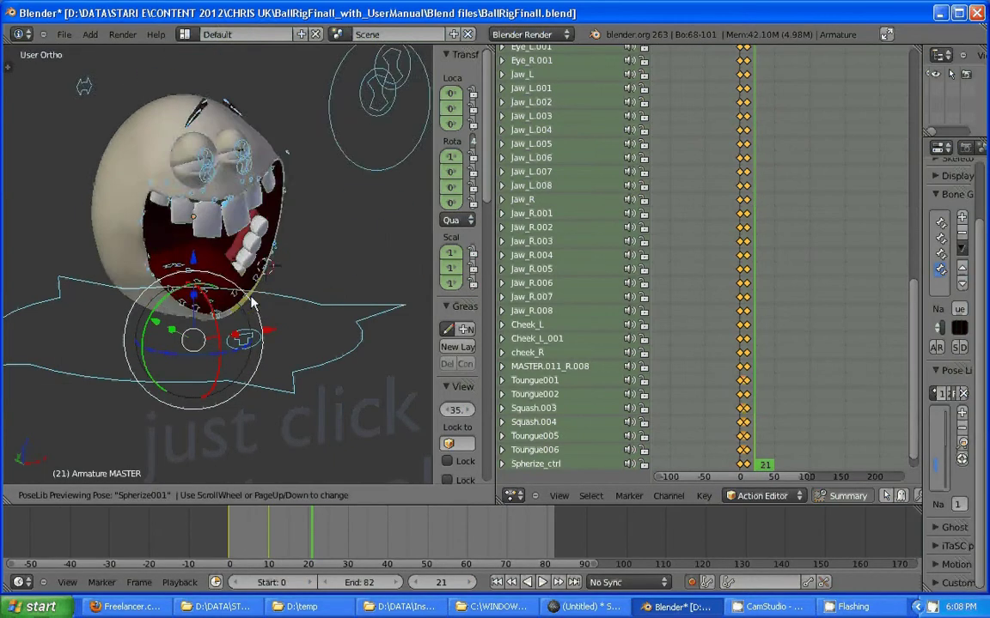
{"action": "scroll", "coordinate": [251, 301], "scroll_direction": "down", "scroll_amount": 1}
{"action": "scroll", "coordinate": [252, 300], "scroll_direction": "down", "scroll_amount": 1}
{"action": "scroll", "coordinate": [252, 301], "scroll_direction": "down", "scroll_amount": 1}
{"action": "scroll", "coordinate": [252, 301], "scroll_direction": "down", "scroll_amount": 1}
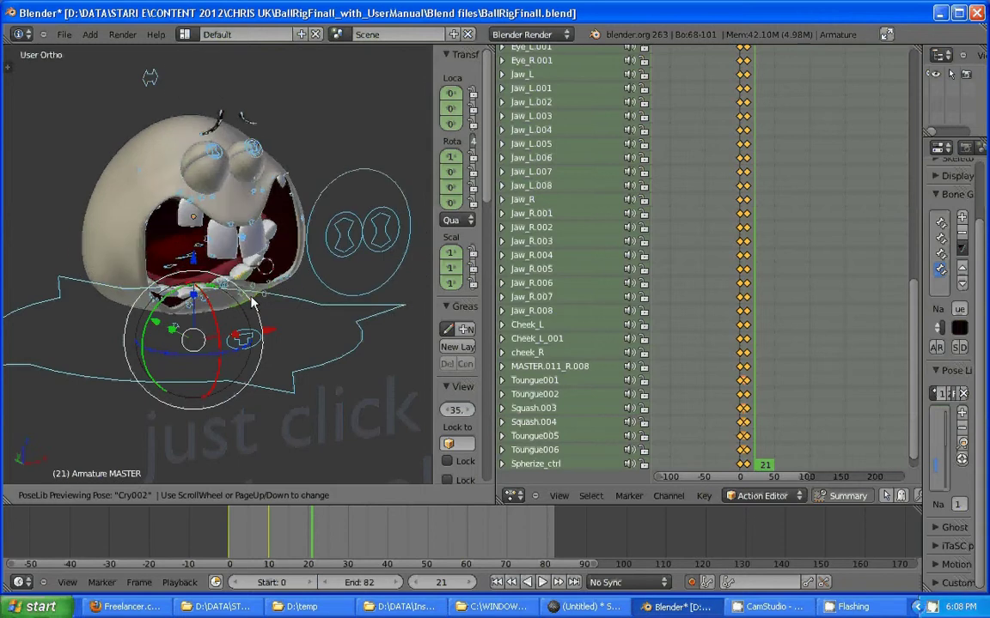
{"action": "scroll", "coordinate": [252, 300], "scroll_direction": "down", "scroll_amount": 1}
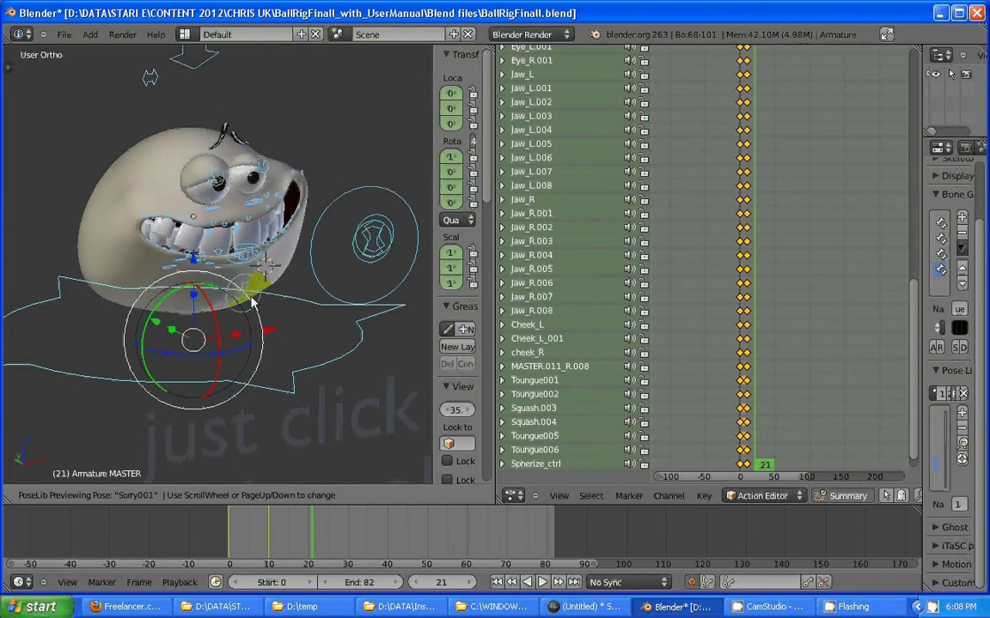
{"action": "left_click", "coordinate": [252, 301]}
{"action": "mouse_move", "coordinate": [314, 538]}
{"action": "left_mouse_down"}
{"action": "mouse_move", "coordinate": [229, 539]}
{"action": "mouse_move", "coordinate": [311, 537]}
{"action": "left_mouse_up"}
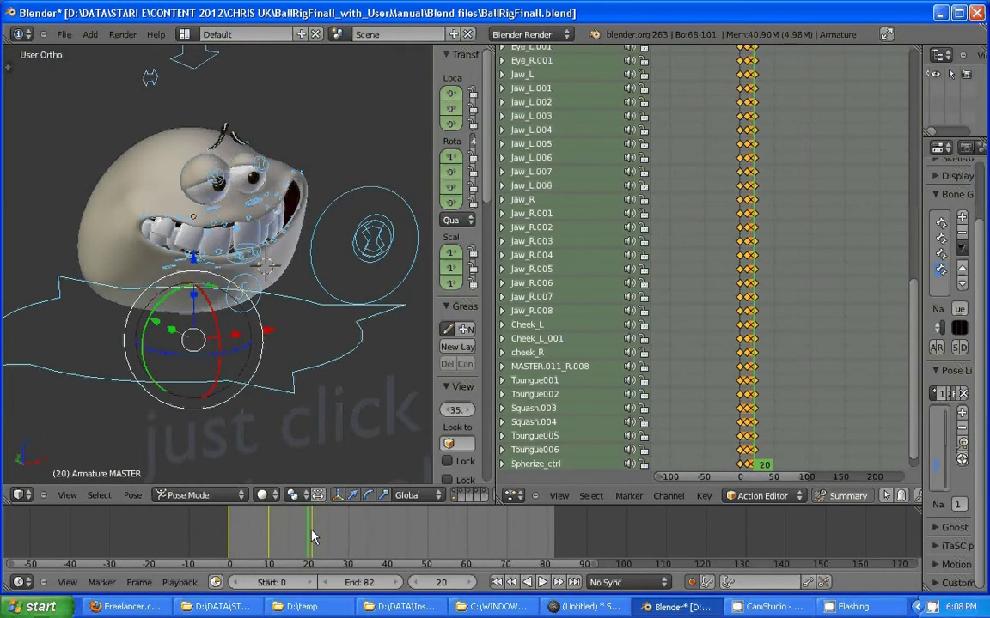
Step: Replace it with the wide open-mouthed laughing pose at frame 21 and review around frame 20
{"action": "key", "text": "ctrl+l"}
{"action": "scroll", "coordinate": [290, 329], "scroll_direction": "down", "scroll_amount": 1}
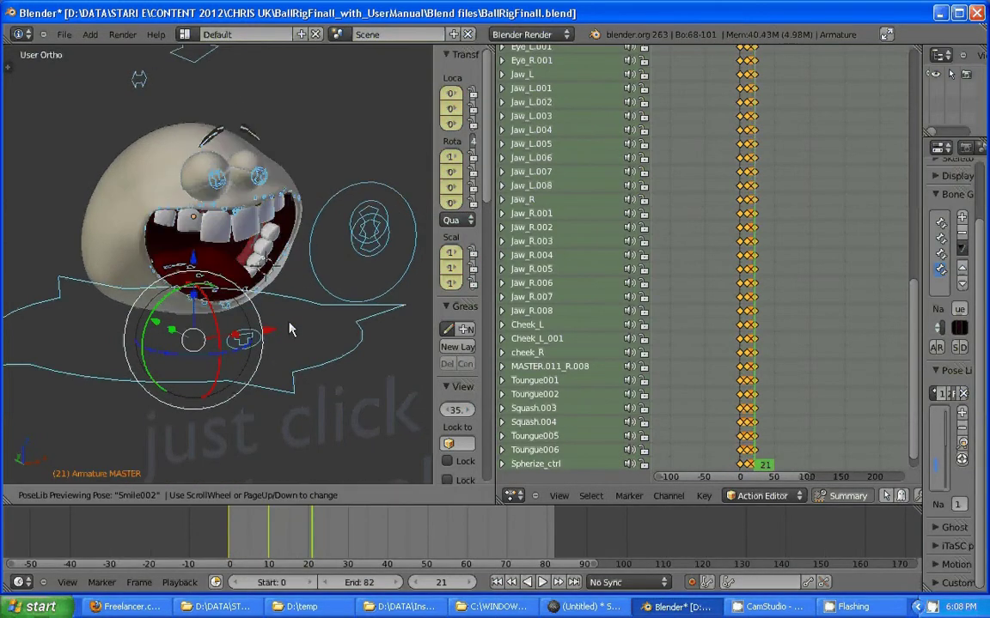
{"action": "scroll", "coordinate": [291, 329], "scroll_direction": "down", "scroll_amount": 1}
{"action": "scroll", "coordinate": [290, 329], "scroll_direction": "down", "scroll_amount": 1}
{"action": "left_click", "coordinate": [291, 329]}
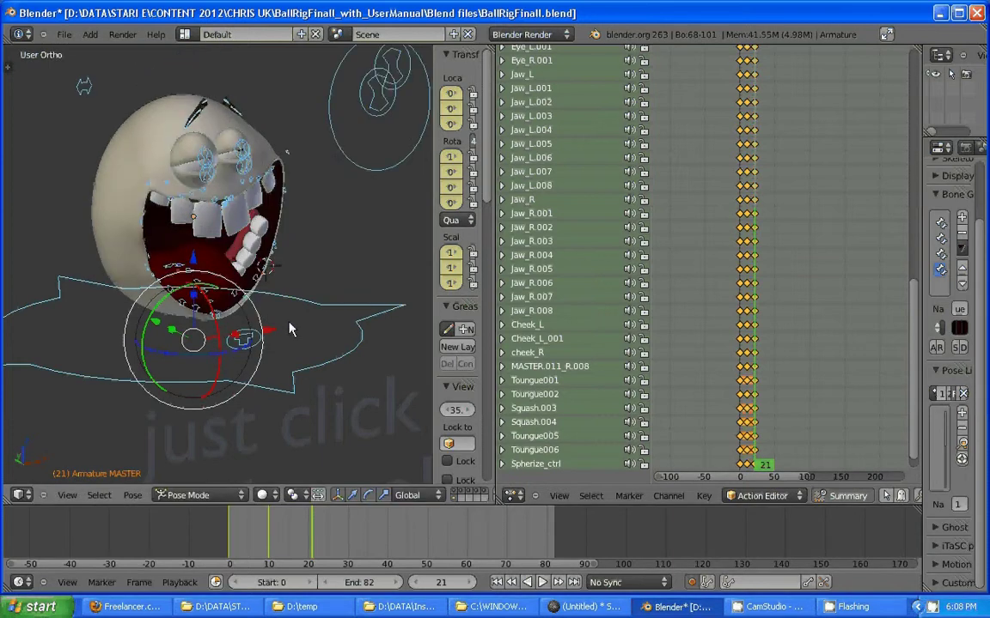
{"action": "mouse_move", "coordinate": [322, 556]}
{"action": "left_mouse_down"}
{"action": "mouse_move", "coordinate": [216, 541]}
{"action": "mouse_move", "coordinate": [355, 554]}
{"action": "left_mouse_up"}
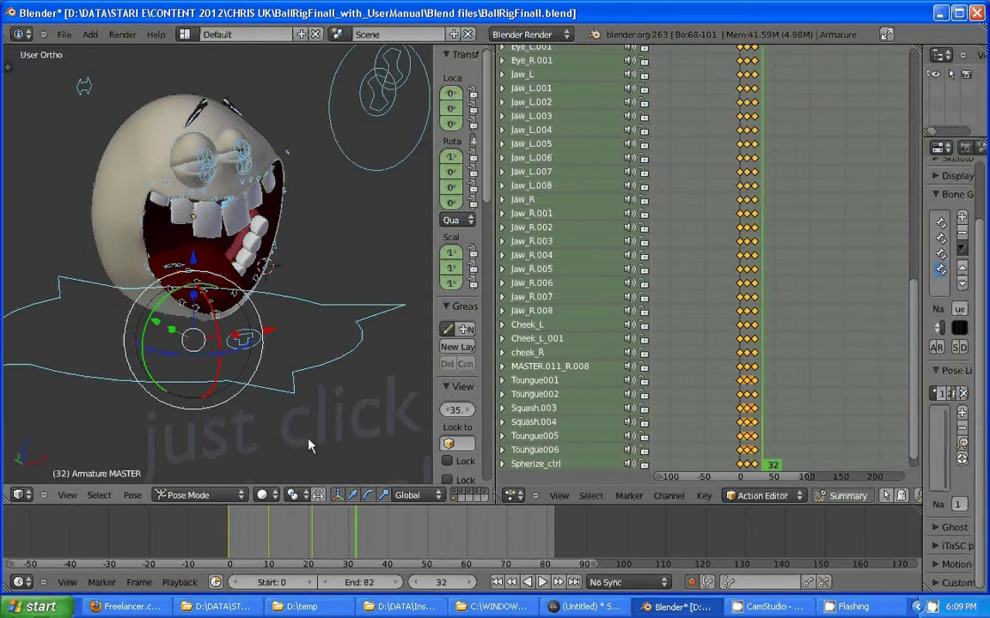
Step: Key the Cry001 face pose at frame 32
{"action": "key", "text": "ctrl+l"}
{"action": "scroll", "coordinate": [328, 407], "scroll_direction": "down", "scroll_amount": 1}
{"action": "scroll", "coordinate": [327, 407], "scroll_direction": "down", "scroll_amount": 1}
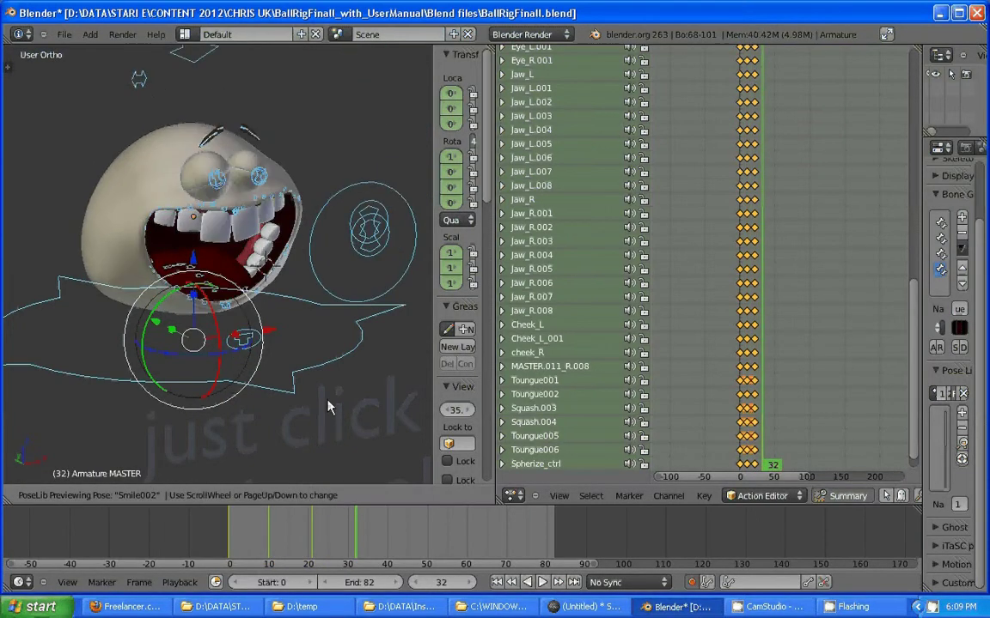
{"action": "scroll", "coordinate": [328, 407], "scroll_direction": "down", "scroll_amount": 1}
{"action": "scroll", "coordinate": [328, 407], "scroll_direction": "down", "scroll_amount": 1}
{"action": "left_click", "coordinate": [327, 407]}
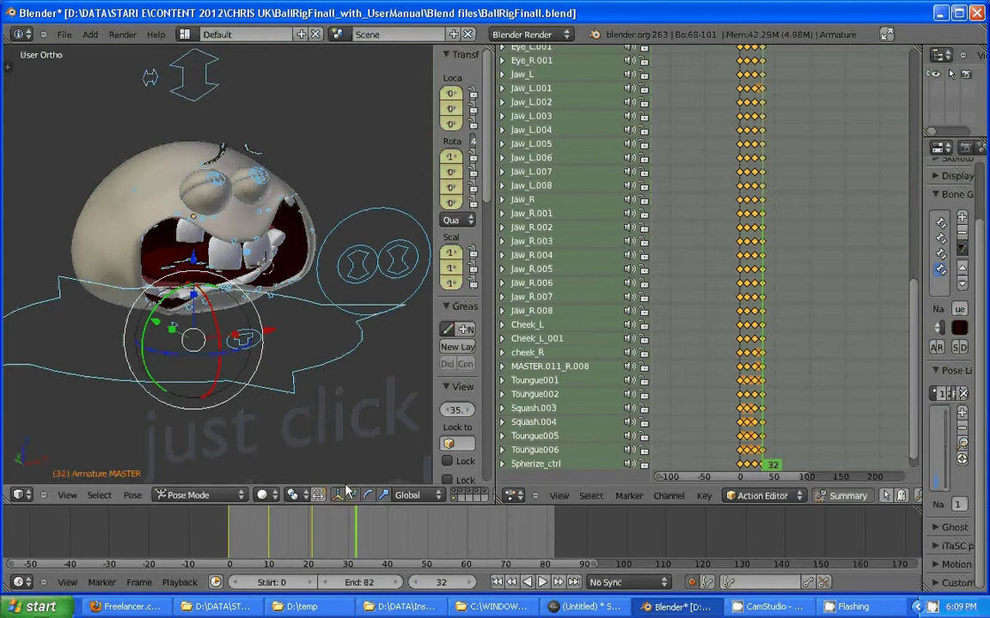
Step: Key the Cry002 face pose at frame 36
{"action": "left_click_drag", "start_coordinate": [360, 524], "coordinate": [371, 527]}
{"action": "key", "text": "ctrl+l"}
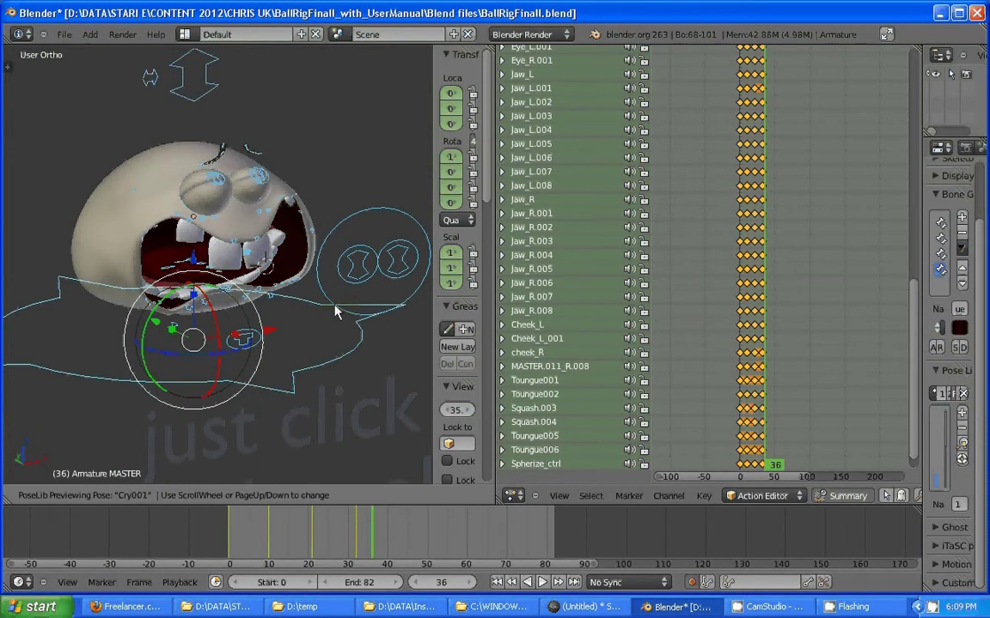
{"action": "scroll", "coordinate": [336, 313], "scroll_direction": "down", "scroll_amount": 1}
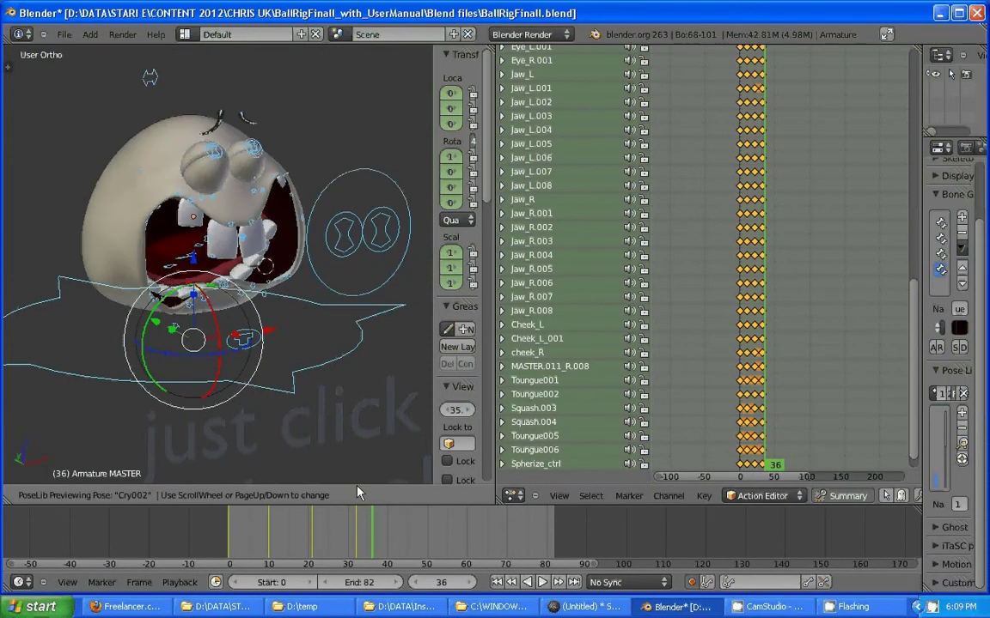
{"action": "left_click", "coordinate": [347, 256]}
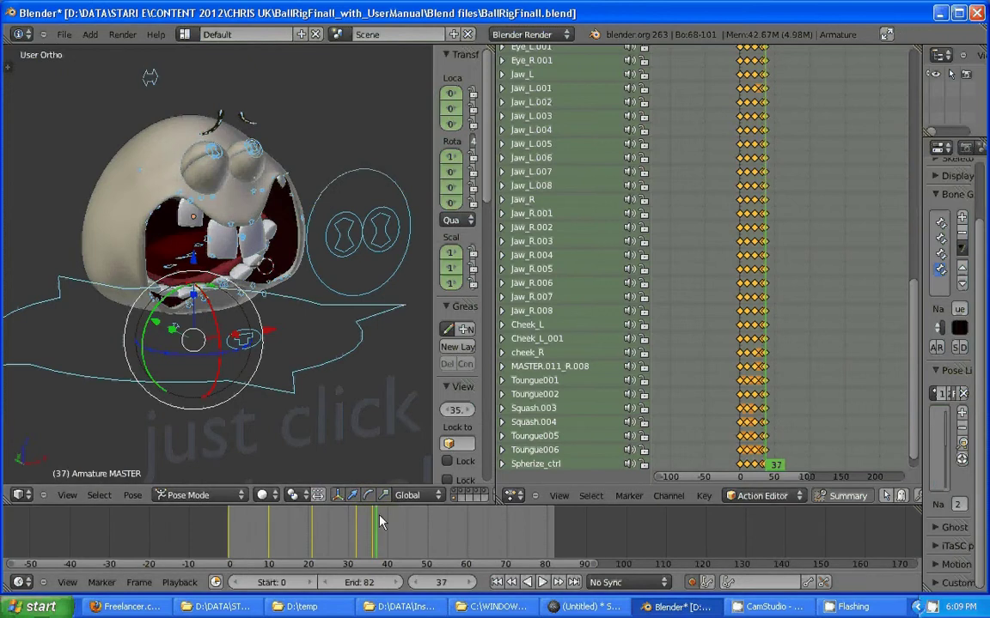
Step: Key the Cry002 face pose at frame 41 and scrub back to frame 39 to review
{"action": "left_click_drag", "start_coordinate": [380, 523], "coordinate": [391, 523]}
{"action": "key", "text": "ctrl+l"}
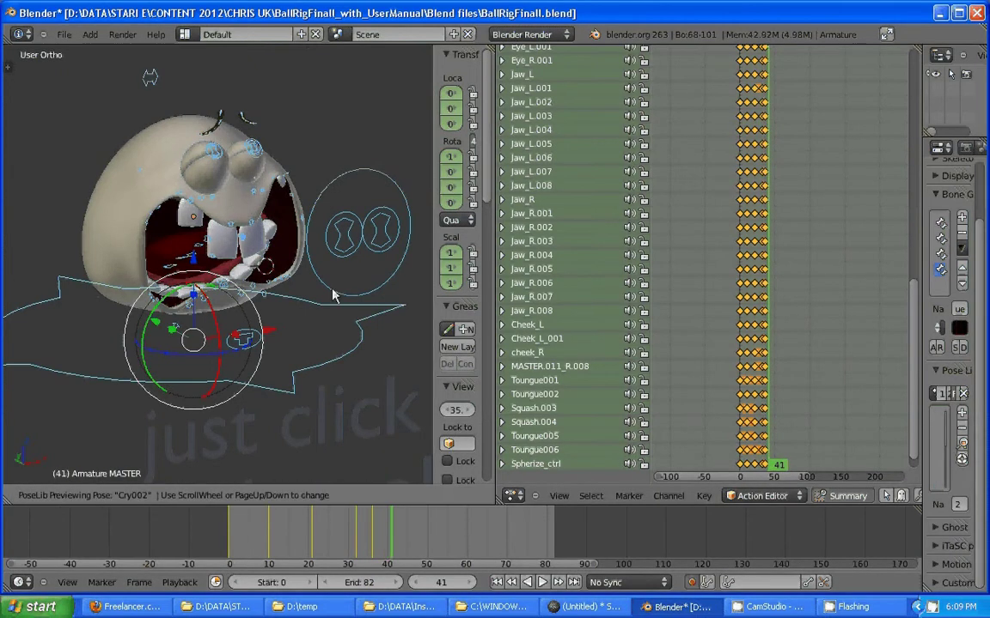
{"action": "scroll", "coordinate": [335, 295], "scroll_direction": "down", "scroll_amount": 1}
{"action": "scroll", "coordinate": [335, 295], "scroll_direction": "down", "scroll_amount": 1}
{"action": "scroll", "coordinate": [335, 295], "scroll_direction": "down", "scroll_amount": 1}
{"action": "left_click", "coordinate": [327, 157]}
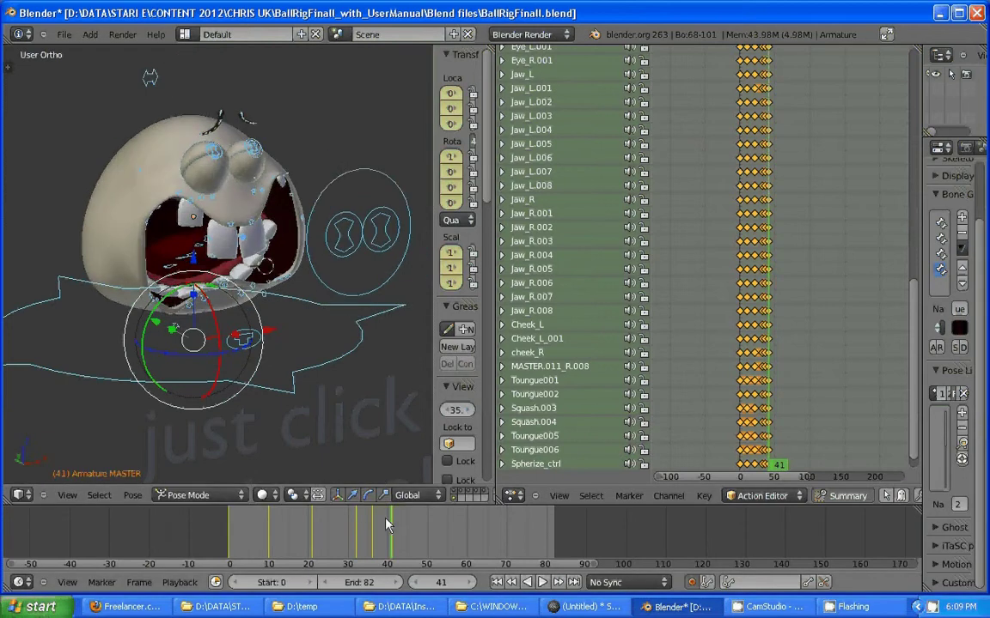
{"action": "left_click_drag", "start_coordinate": [394, 527], "coordinate": [393, 528]}
Step: Key the Cry003 face pose at frame 41 and review the motion around it
{"action": "key", "text": "ctrl+l"}
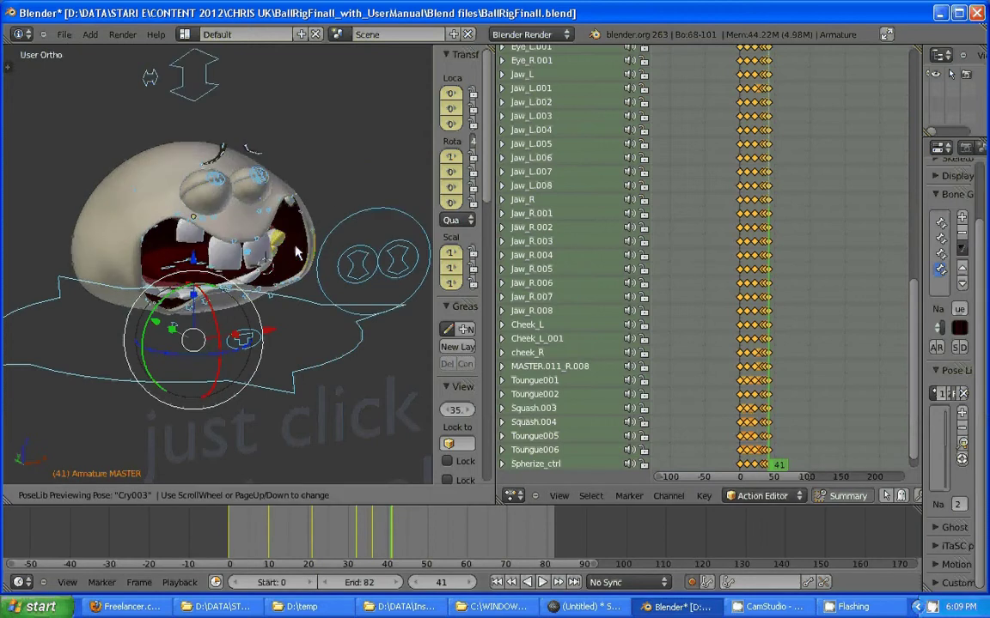
{"action": "left_click", "coordinate": [294, 251]}
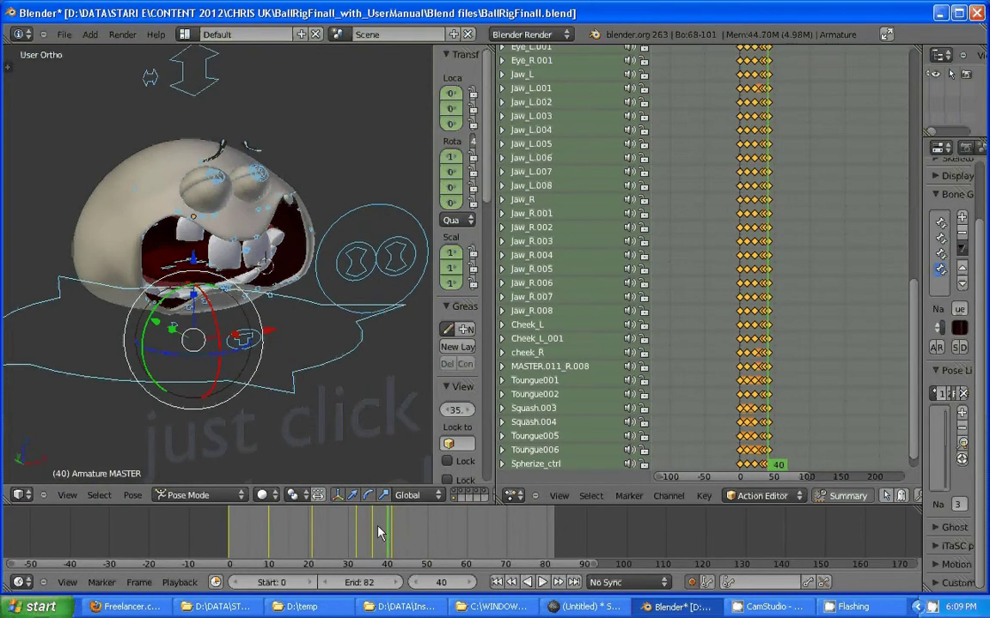
{"action": "mouse_move", "coordinate": [393, 533]}
{"action": "left_mouse_down"}
{"action": "mouse_move", "coordinate": [250, 530]}
{"action": "mouse_move", "coordinate": [413, 539]}
{"action": "mouse_move", "coordinate": [400, 537]}
{"action": "left_mouse_up"}
Step: Key the Smile001 face pose at frame 43, then scrub back to watch the poses
{"action": "key", "text": "ctrl+l"}
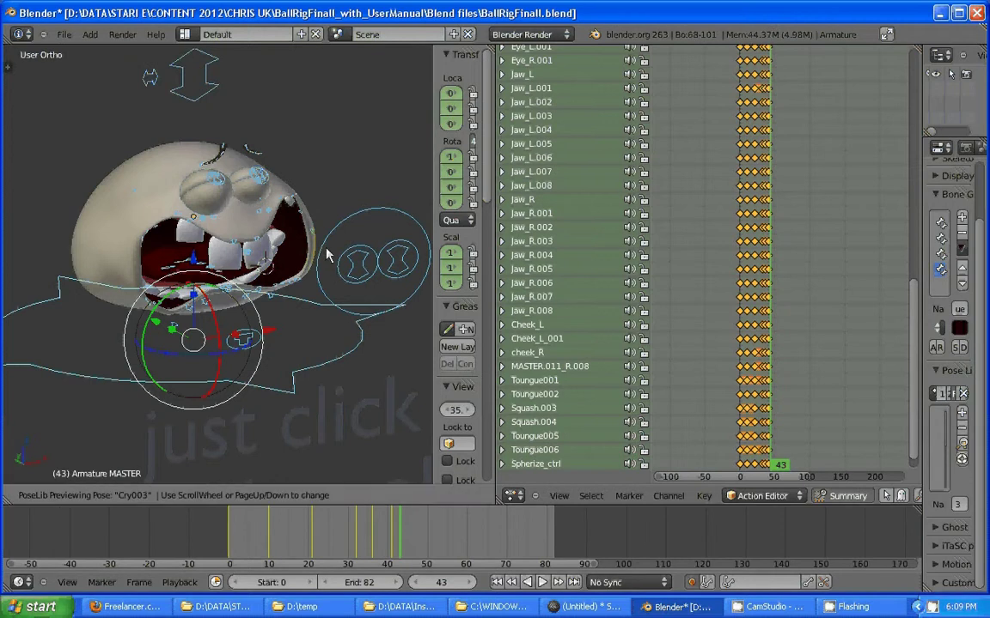
{"action": "scroll", "coordinate": [325, 249], "scroll_direction": "down", "scroll_amount": 1}
{"action": "scroll", "coordinate": [324, 250], "scroll_direction": "down", "scroll_amount": 1}
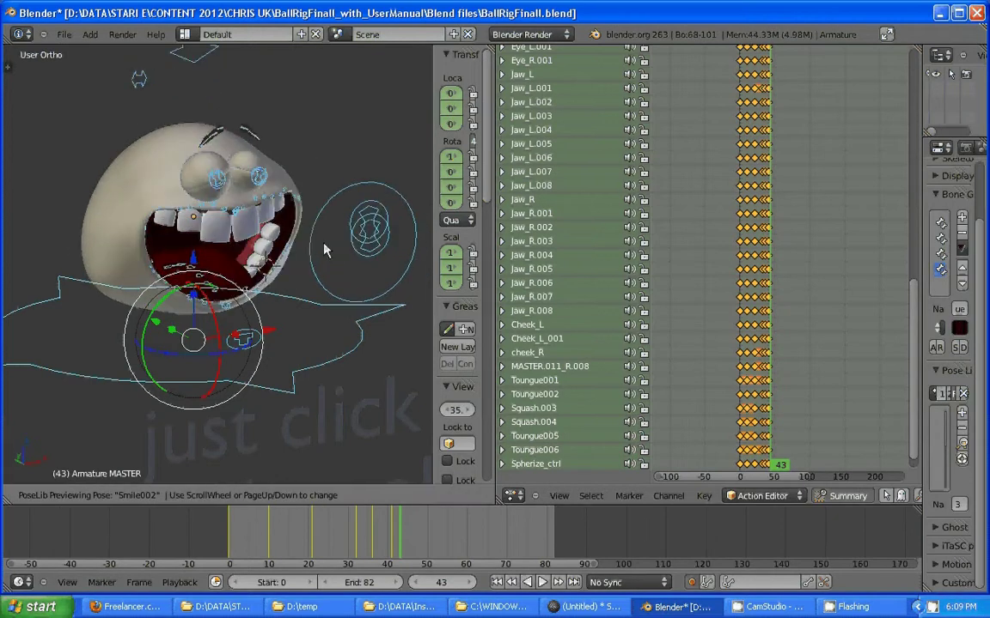
{"action": "scroll", "coordinate": [325, 249], "scroll_direction": "down", "scroll_amount": 1}
{"action": "scroll", "coordinate": [325, 249], "scroll_direction": "down", "scroll_amount": 2}
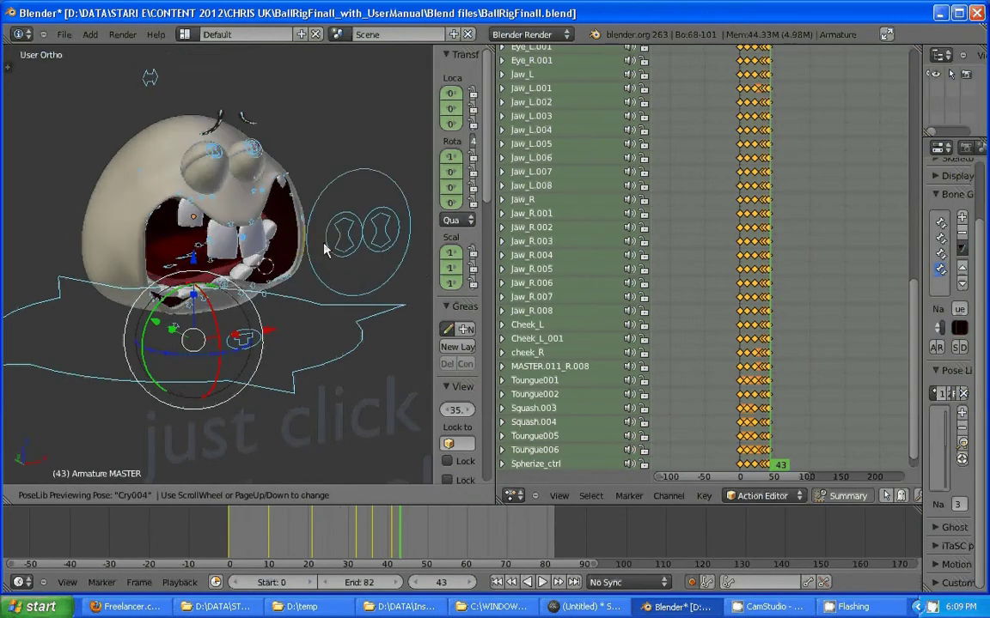
{"action": "scroll", "coordinate": [324, 249], "scroll_direction": "down", "scroll_amount": 2}
{"action": "scroll", "coordinate": [325, 249], "scroll_direction": "down", "scroll_amount": 1}
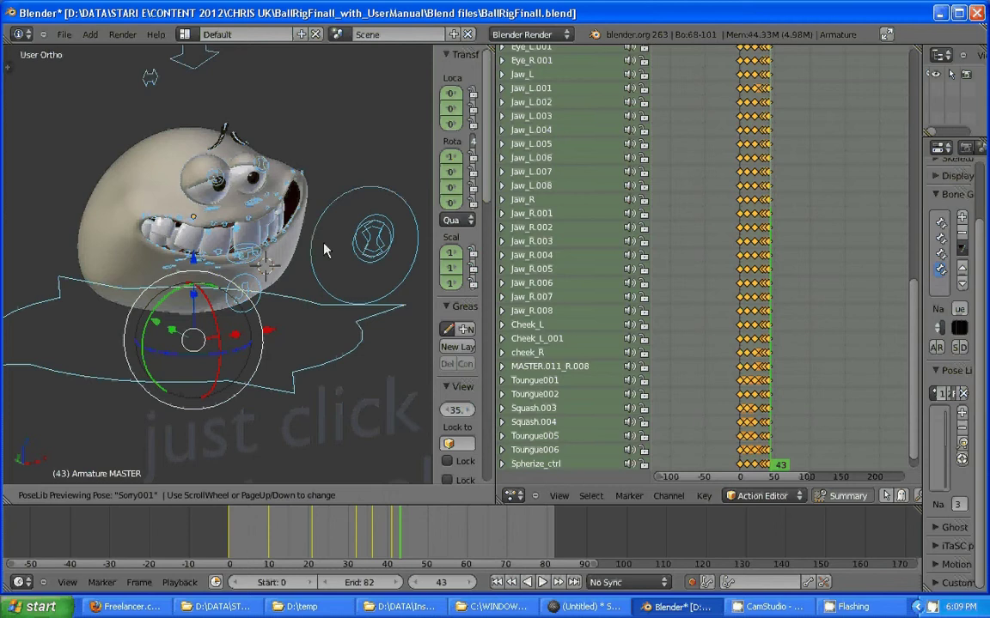
{"action": "scroll", "coordinate": [324, 249], "scroll_direction": "down", "scroll_amount": 1}
{"action": "left_click", "coordinate": [325, 249]}
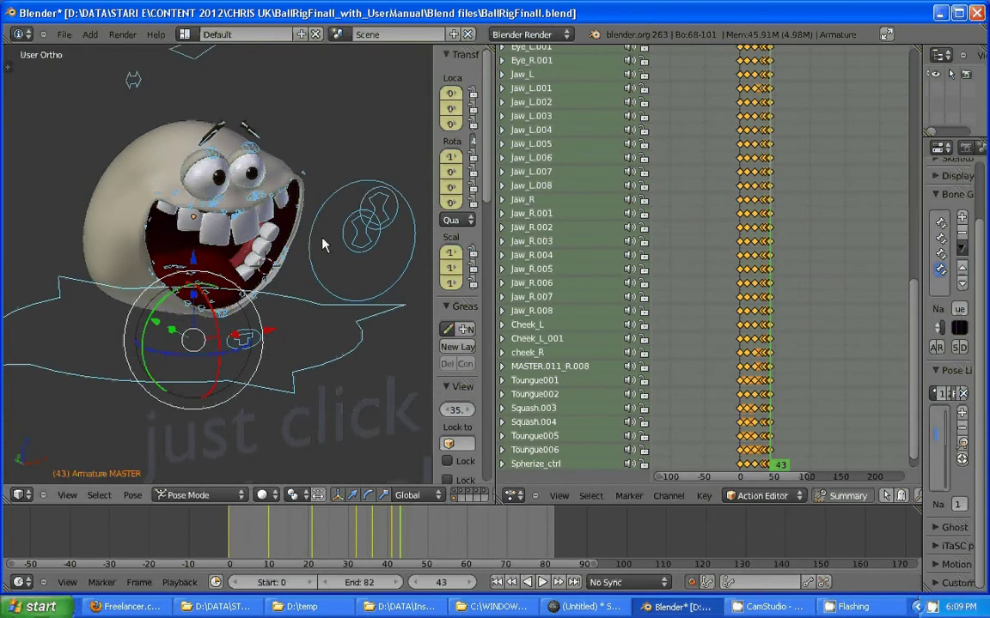
{"action": "mouse_move", "coordinate": [399, 528]}
{"action": "left_mouse_down"}
{"action": "mouse_move", "coordinate": [230, 518]}
{"action": "mouse_move", "coordinate": [430, 527]}
{"action": "mouse_move", "coordinate": [420, 527]}
{"action": "left_mouse_up"}
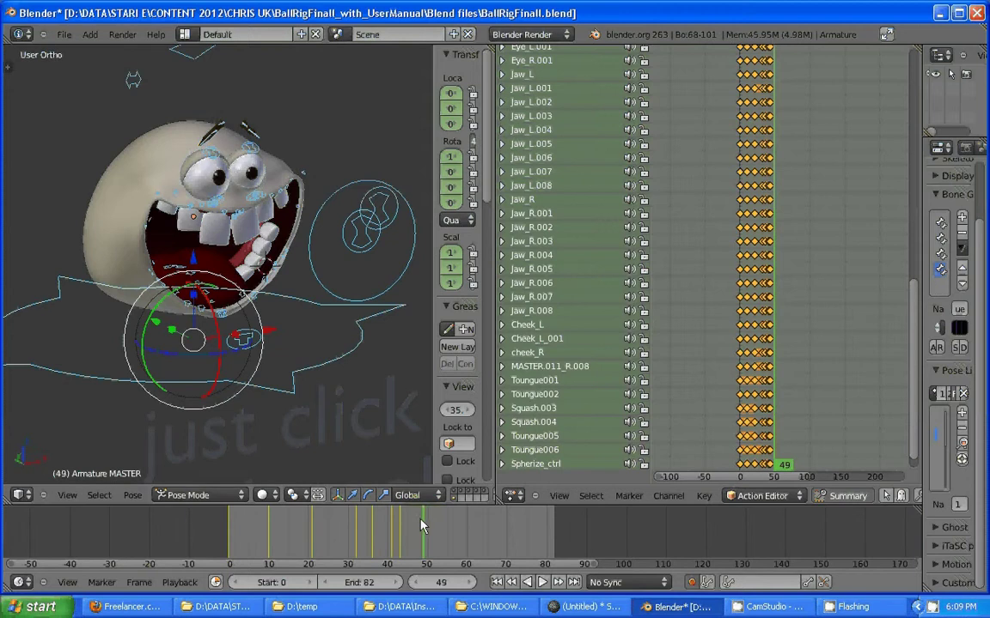
Step: Raise the Squash bone at frame 48 to stretch the ball character
{"action": "right_click", "coordinate": [262, 181]}
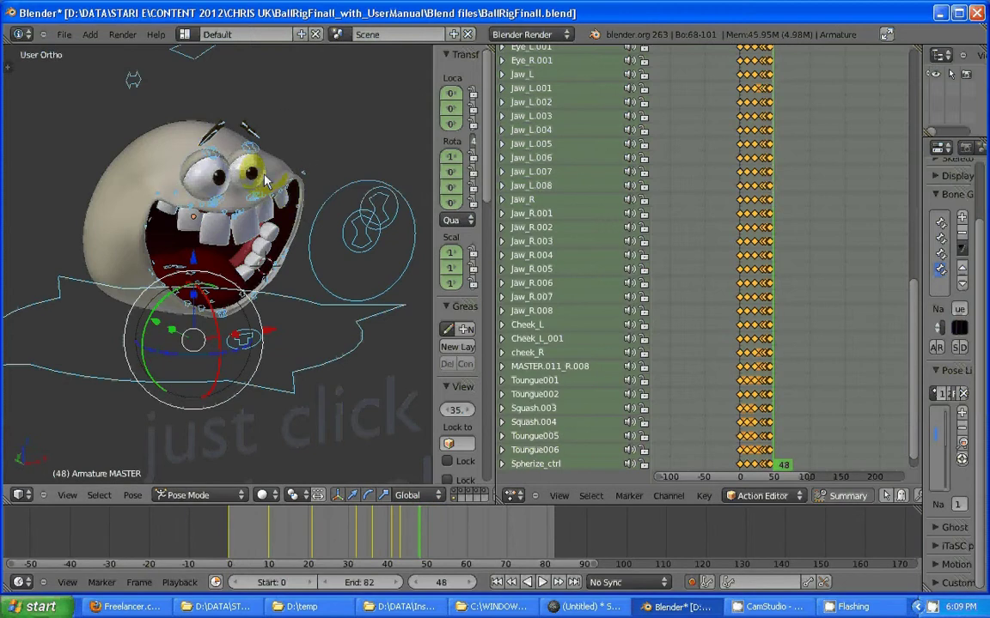
{"action": "mouse_move", "coordinate": [266, 189]}
{"action": "middle_mouse_down", "text": "shift"}
{"action": "mouse_move", "coordinate": [279, 241]}
{"action": "mouse_move", "coordinate": [220, 148]}
{"action": "mouse_move", "coordinate": [217, 123]}
{"action": "middle_mouse_up", "text": "shift"}
{"action": "right_click", "coordinate": [221, 127]}
{"action": "key", "text": "g"}
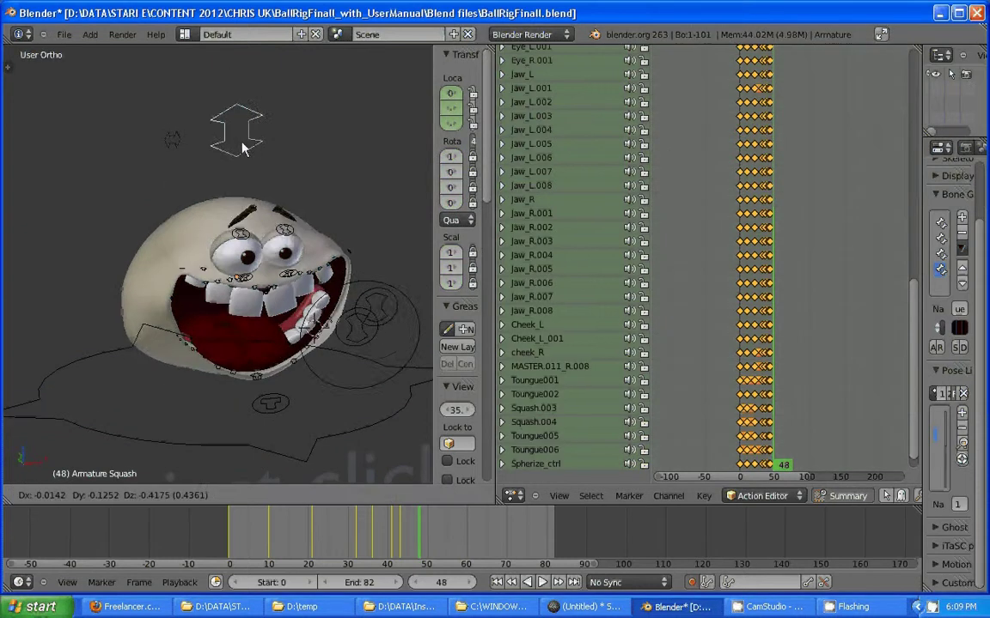
{"action": "left_click", "coordinate": [311, 155]}
Step: Move the mouth bone to a new position at frame 52, then advance to frame 56
{"action": "right_click", "coordinate": [280, 311]}
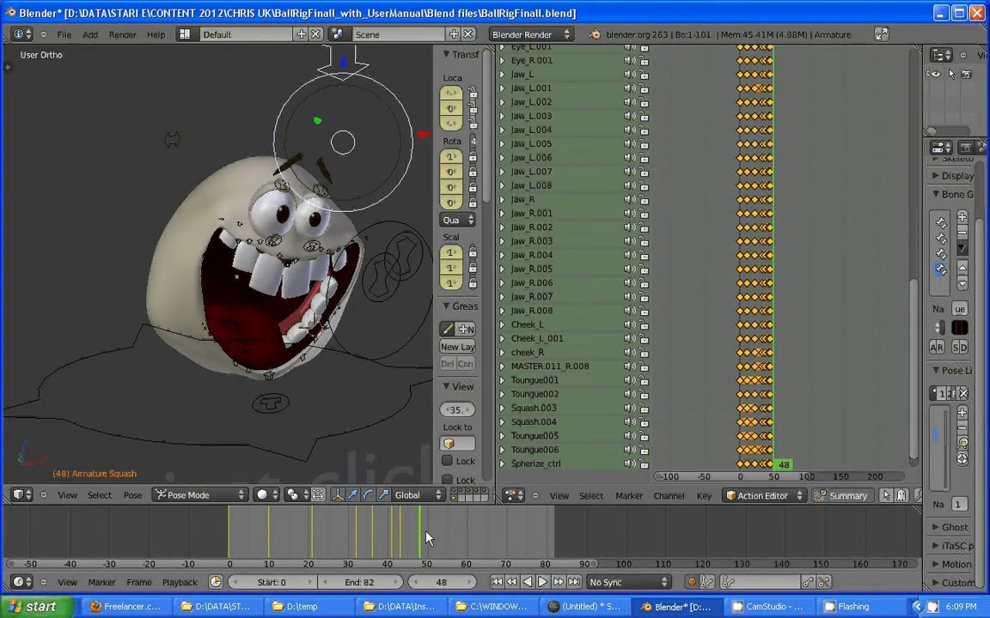
{"action": "key", "text": "Right"}
{"action": "key", "text": "Right"}
{"action": "key", "text": "Right"}
{"action": "key", "text": "g"}
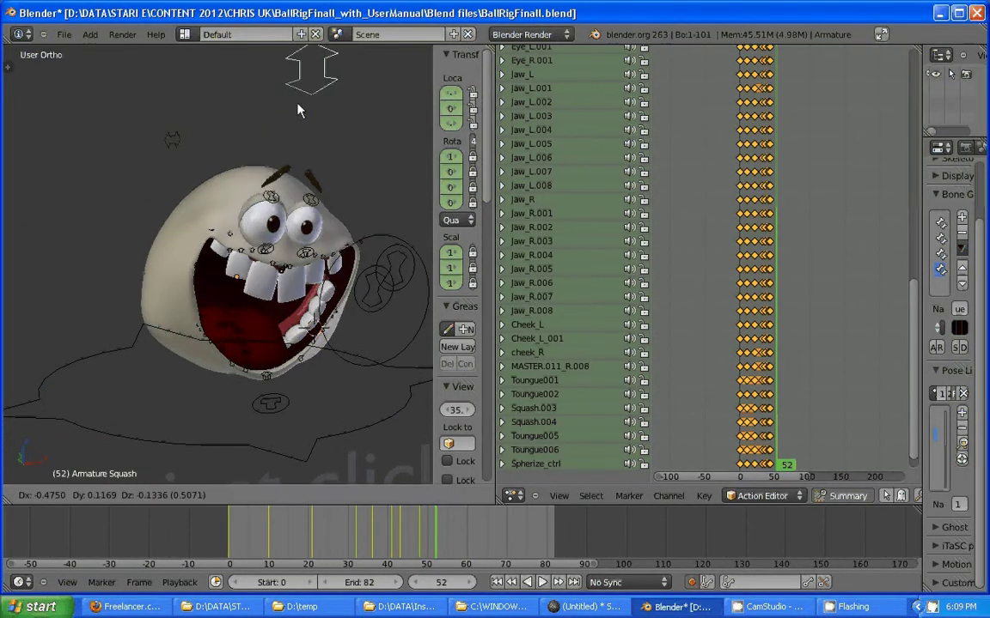
{"action": "left_click", "coordinate": [137, 84]}
{"action": "right_click", "coordinate": [137, 84]}
{"action": "key", "text": "Right"}
{"action": "key", "text": "Right"}
{"action": "key", "text": "Right"}
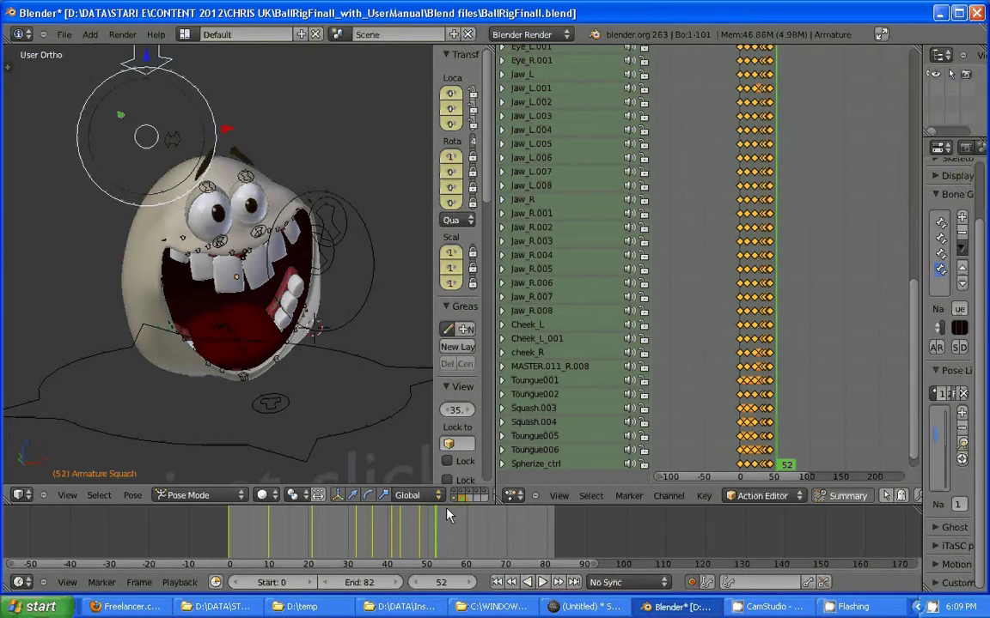
{"action": "right_click", "coordinate": [218, 196]}
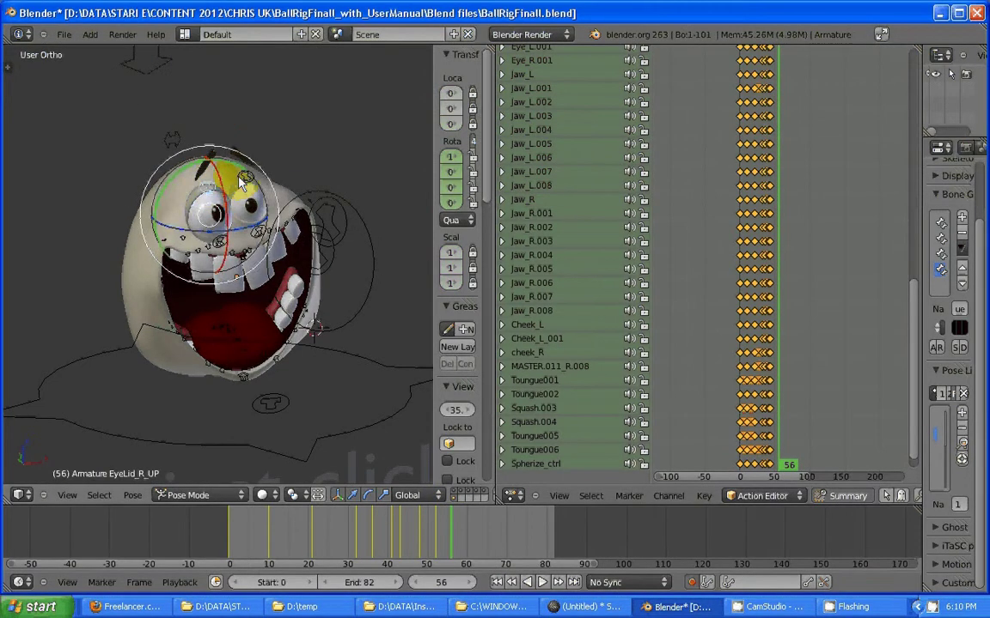
Step: Rotate the EyeLid_L_UP and EyeLid_L_Low bones to half-close the left eye
{"action": "right_click", "coordinate": [214, 158]}
{"action": "mouse_move", "coordinate": [241, 176]}
{"action": "left_mouse_down"}
{"action": "mouse_move", "coordinate": [248, 204]}
{"action": "mouse_move", "coordinate": [236, 224]}
{"action": "left_mouse_up"}
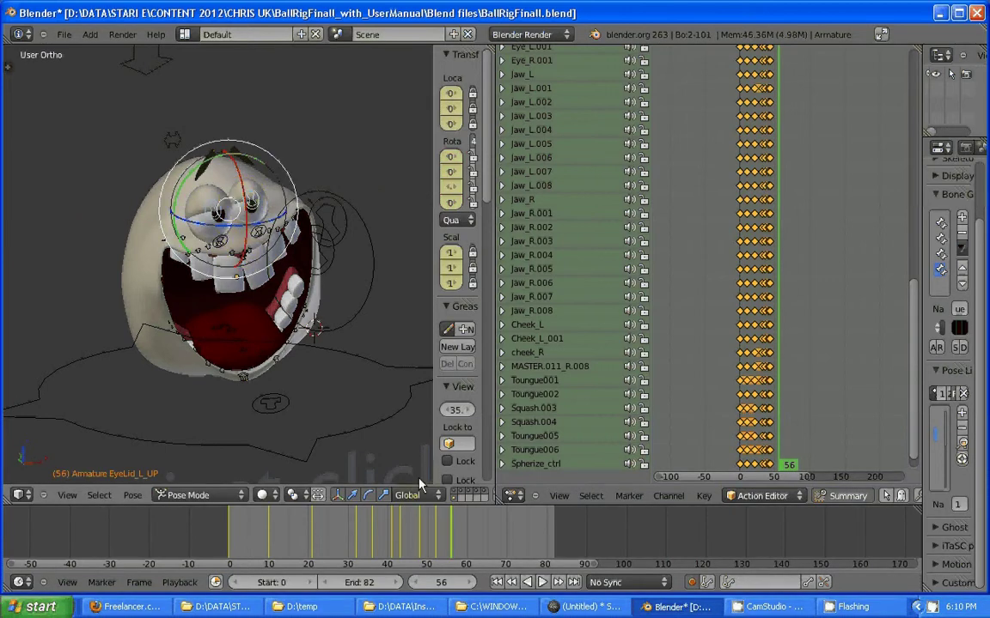
{"action": "mouse_move", "coordinate": [449, 528]}
{"action": "left_mouse_down"}
{"action": "mouse_move", "coordinate": [434, 529]}
{"action": "mouse_move", "coordinate": [460, 530]}
{"action": "left_mouse_up"}
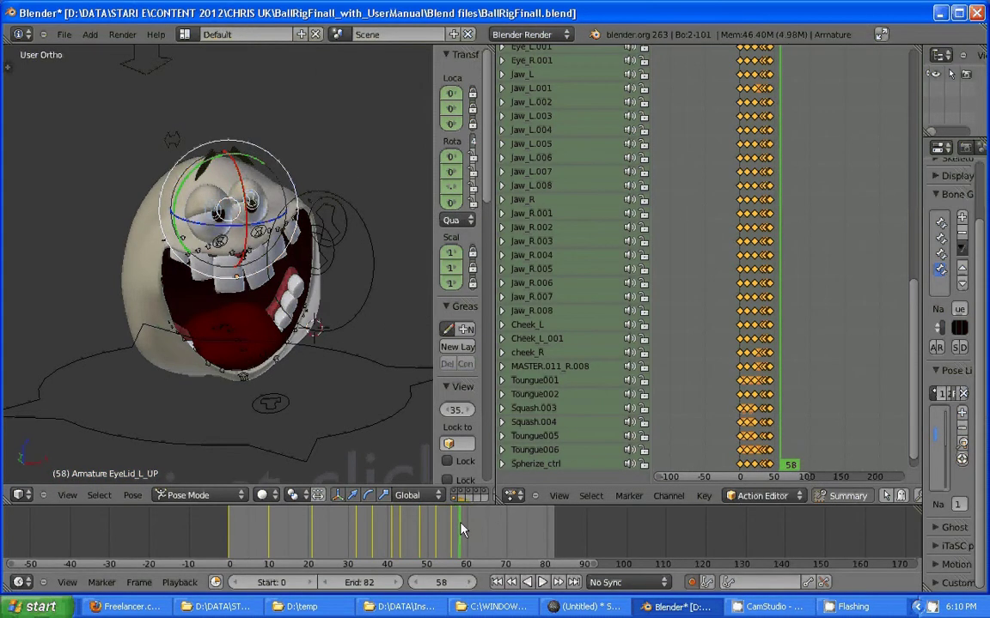
{"action": "right_click", "coordinate": [245, 194]}
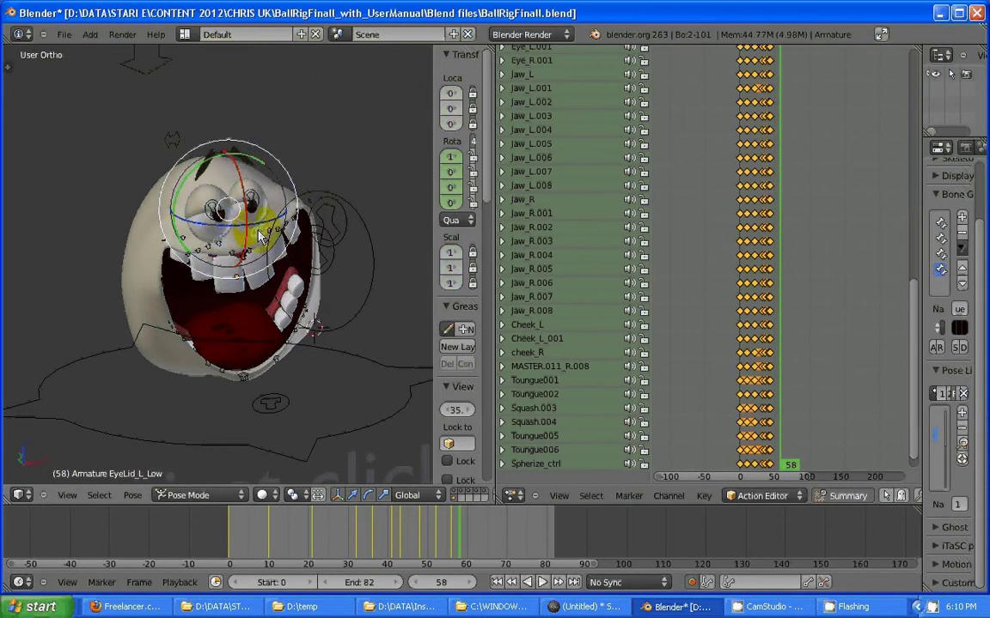
{"action": "key", "text": "r"}
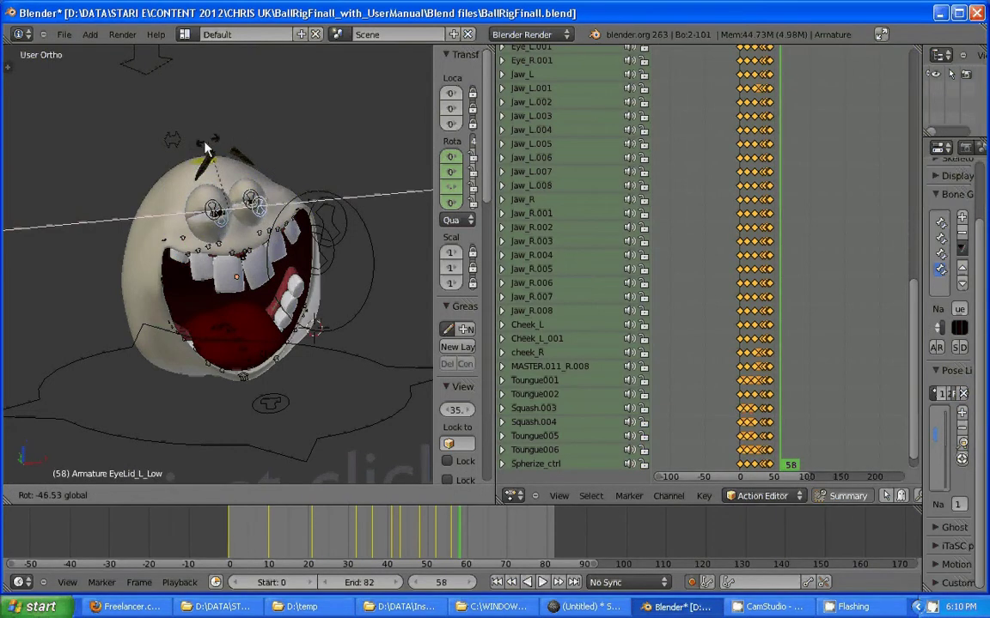
{"action": "left_click", "coordinate": [181, 128]}
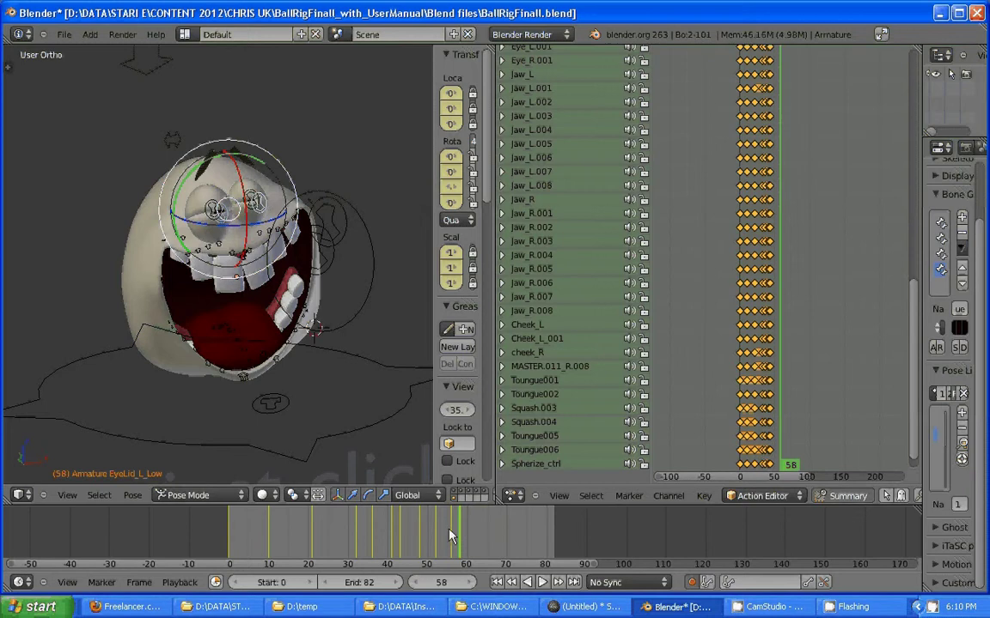
{"action": "mouse_move", "coordinate": [448, 536]}
{"action": "left_mouse_down"}
{"action": "mouse_move", "coordinate": [478, 540]}
{"action": "mouse_move", "coordinate": [457, 537]}
{"action": "left_mouse_up"}
Step: Raise the left cheek bones, including Cheek_L_001, into a squint, then check frame 48
{"action": "scroll", "coordinate": [239, 311], "scroll_direction": "up", "scroll_amount": 3}
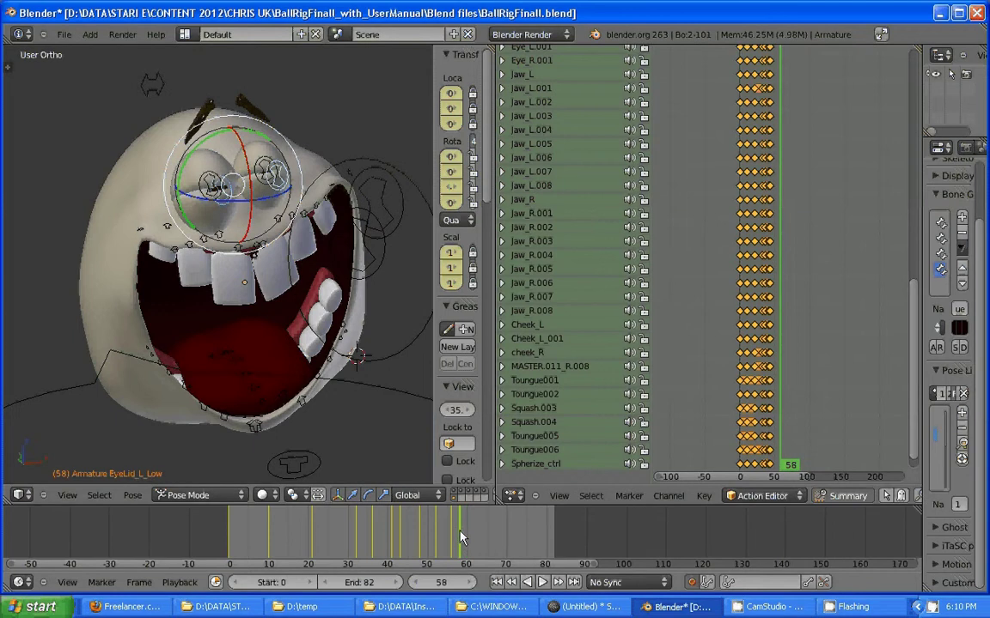
{"action": "right_click", "coordinate": [138, 229]}
{"action": "mouse_move", "coordinate": [138, 230]}
{"action": "right_mouse_down"}
{"action": "mouse_move", "coordinate": [86, 197]}
{"action": "mouse_move", "coordinate": [93, 183]}
{"action": "right_mouse_up"}
{"action": "right_click", "coordinate": [345, 175]}
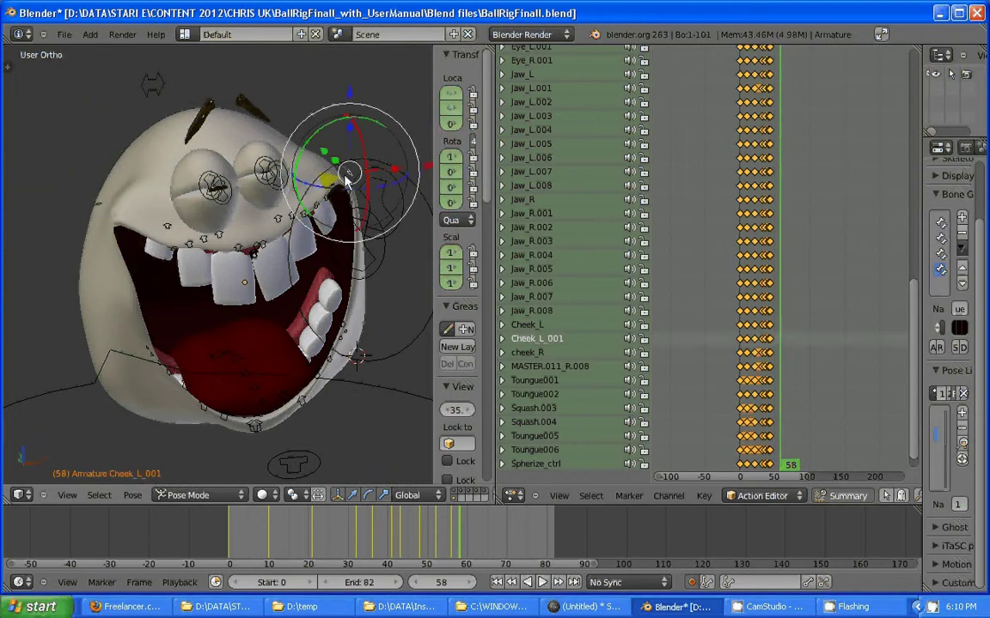
{"action": "right_click_drag", "start_coordinate": [347, 176], "coordinate": [359, 121]}
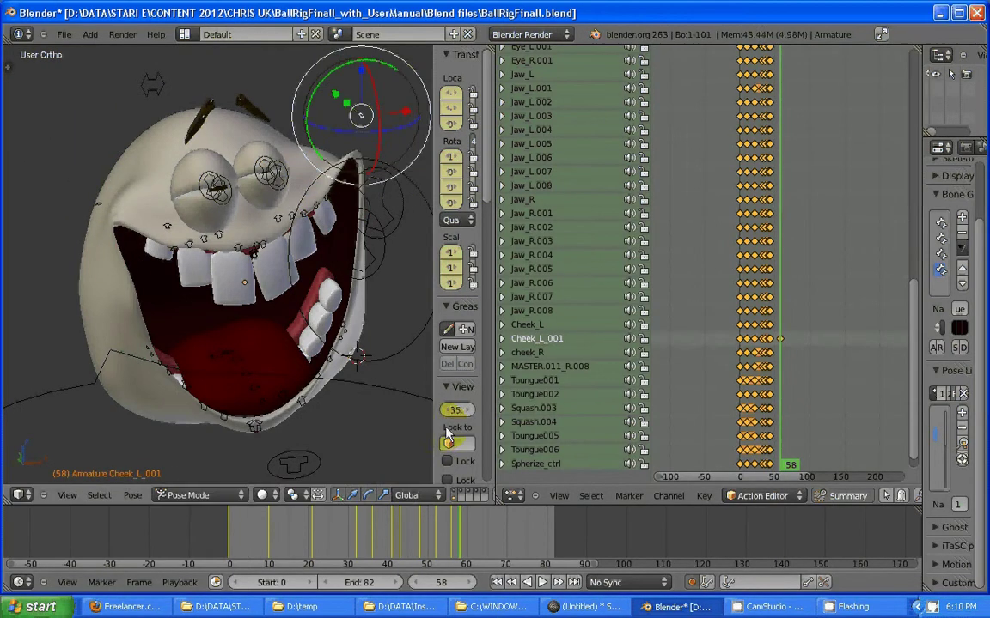
{"action": "mouse_move", "coordinate": [457, 532]}
{"action": "left_mouse_down"}
{"action": "mouse_move", "coordinate": [232, 524]}
{"action": "mouse_move", "coordinate": [316, 526]}
{"action": "left_mouse_up"}
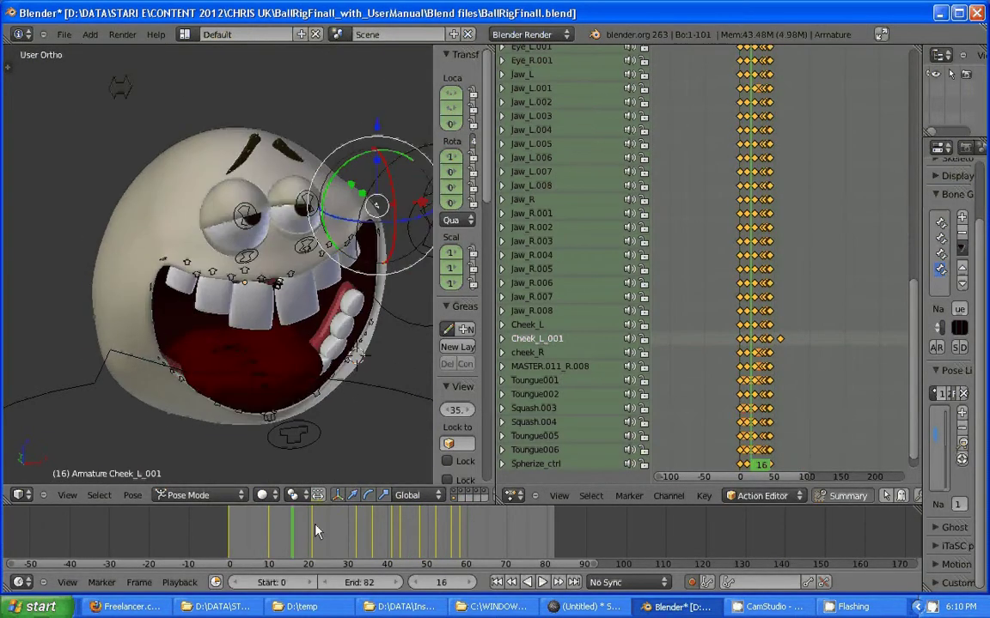
Step: Turn off the armature layer and scrub the face animation through to frame 62
{"action": "scroll", "coordinate": [294, 371], "scroll_direction": "down", "scroll_amount": 3}
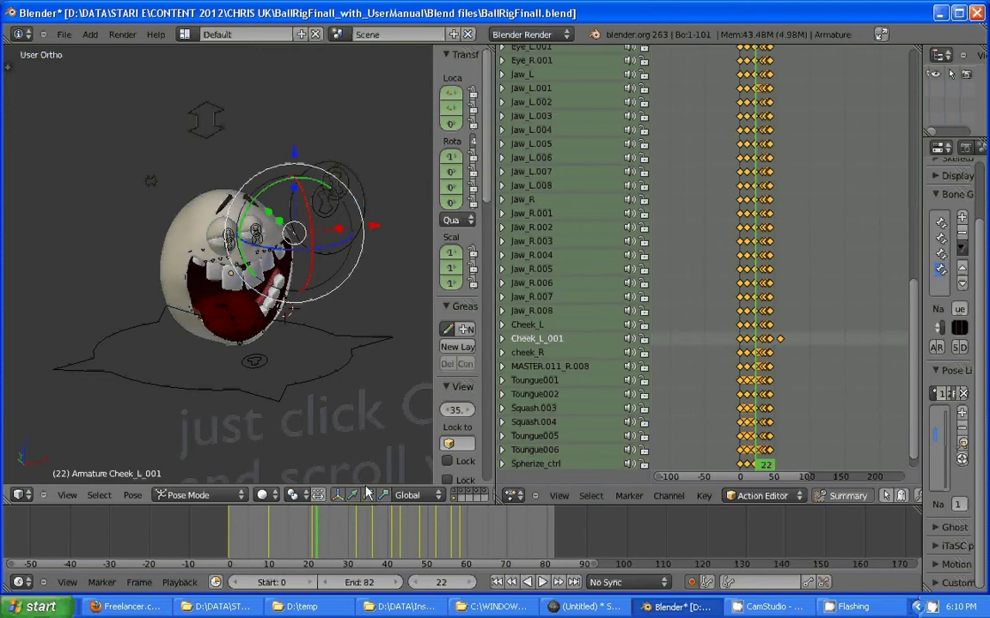
{"action": "scroll", "coordinate": [380, 497], "scroll_direction": "down", "scroll_amount": 3, "text": "ctrl"}
{"action": "left_click", "coordinate": [320, 501]}
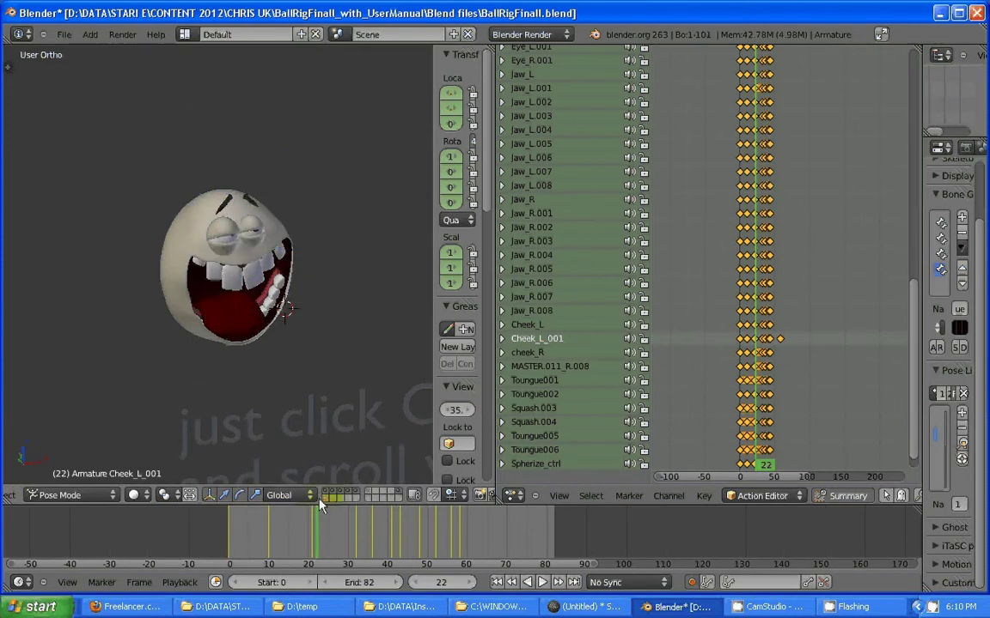
{"action": "left_click", "coordinate": [325, 503]}
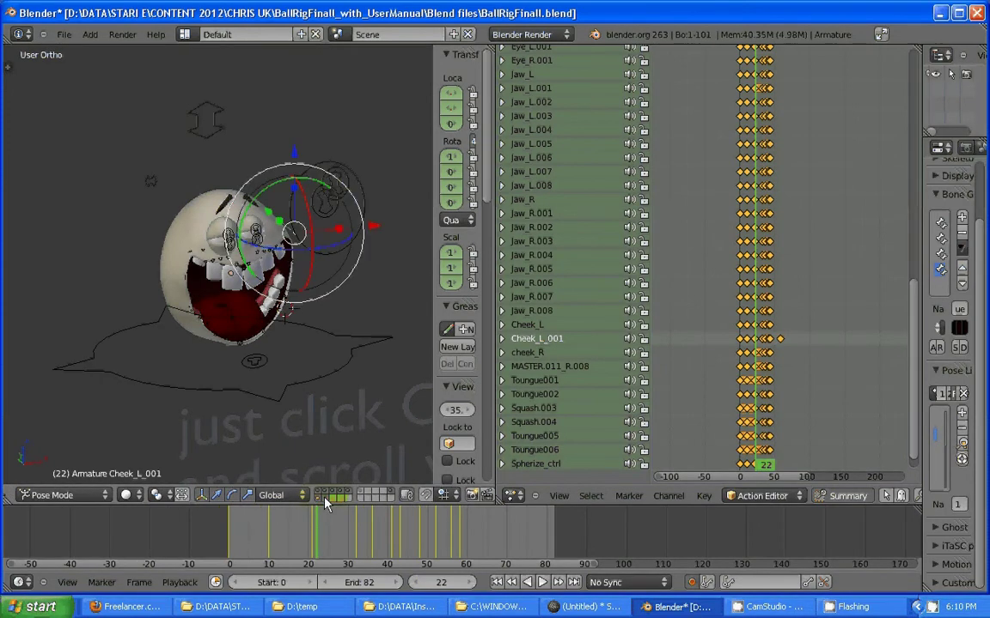
{"action": "left_click", "coordinate": [325, 504]}
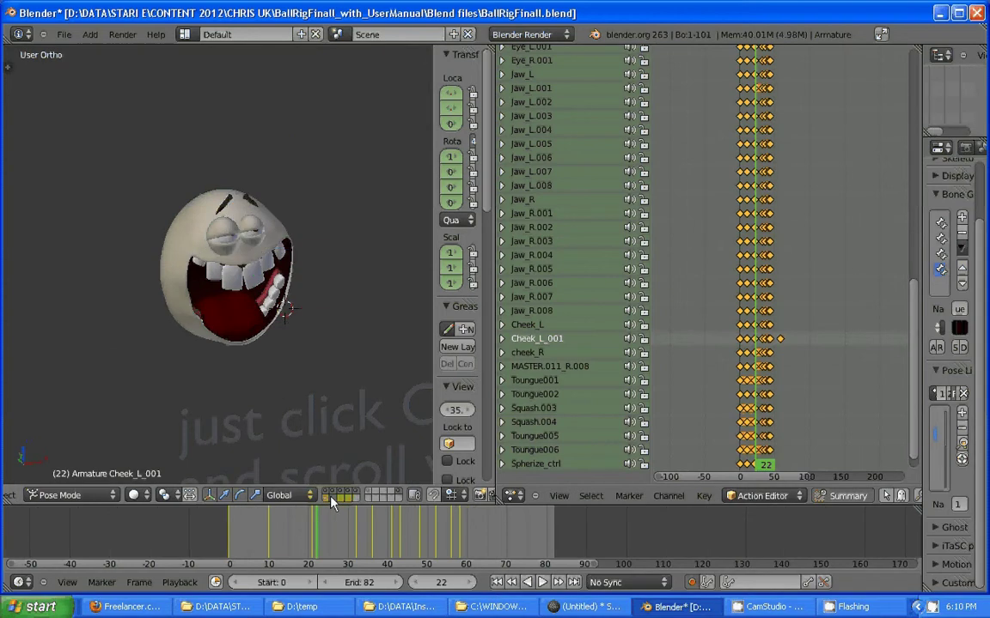
{"action": "left_click", "coordinate": [325, 503]}
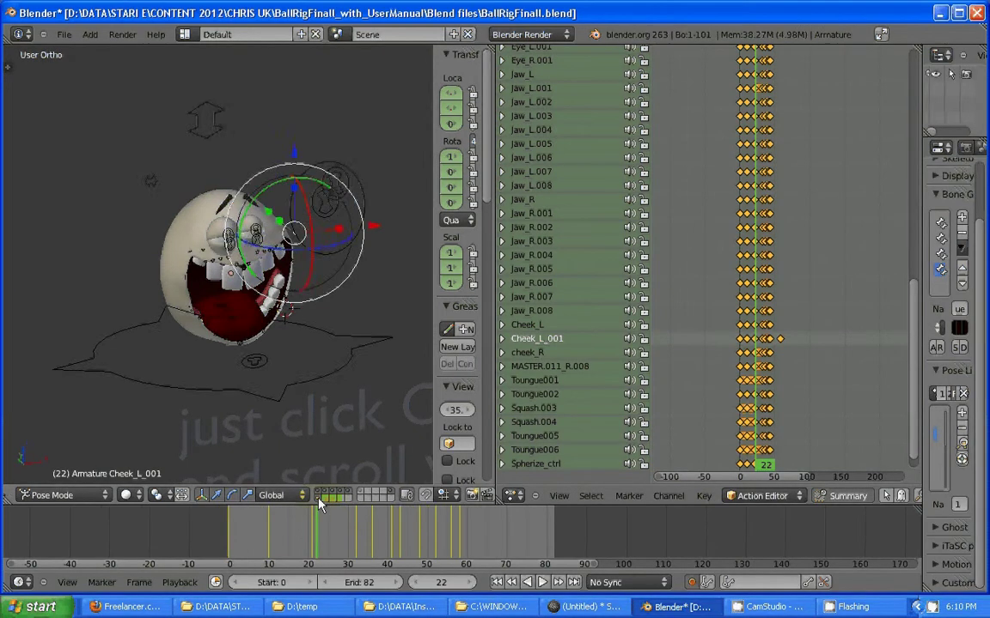
{"action": "left_click", "coordinate": [319, 504]}
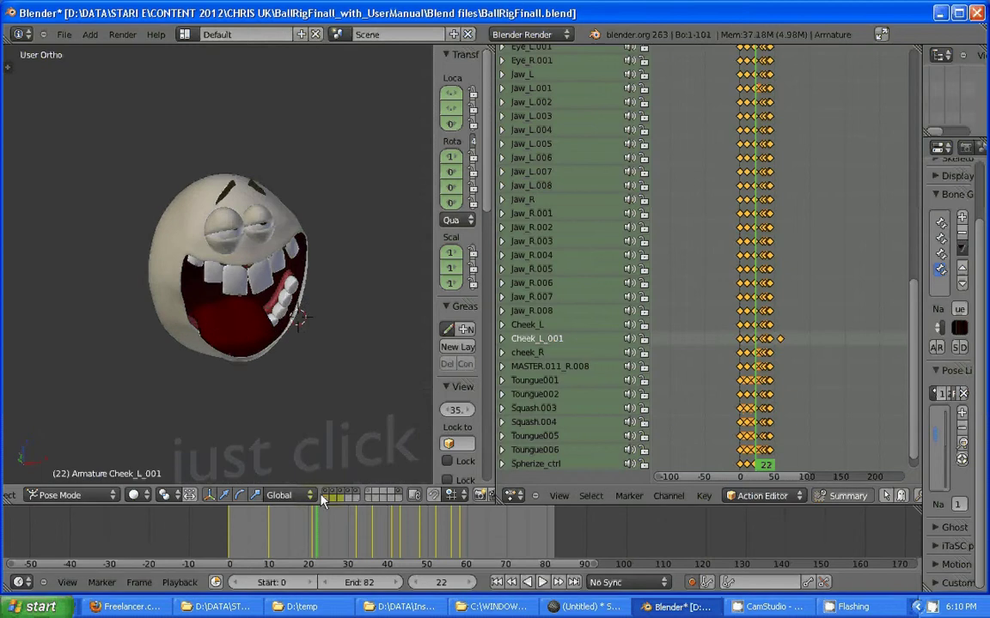
{"action": "mouse_move", "coordinate": [309, 524]}
{"action": "left_mouse_down"}
{"action": "mouse_move", "coordinate": [477, 538]}
{"action": "mouse_move", "coordinate": [215, 527]}
{"action": "mouse_move", "coordinate": [477, 539]}
{"action": "left_mouse_up"}
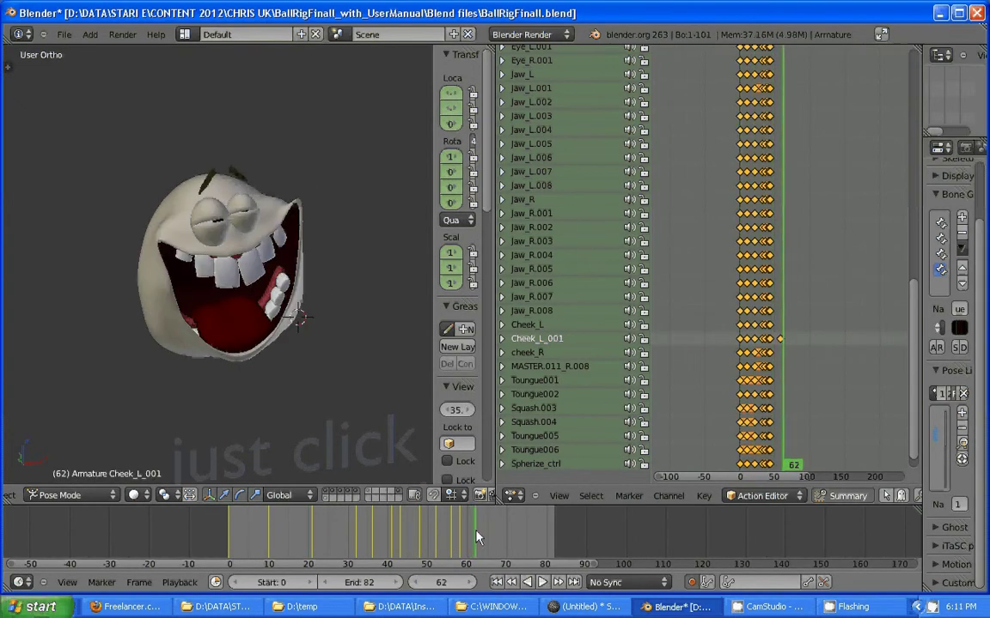
Step: Show the bones again, select the root bone and key the Smile002 pose at frame 62
{"action": "left_click", "coordinate": [326, 497]}
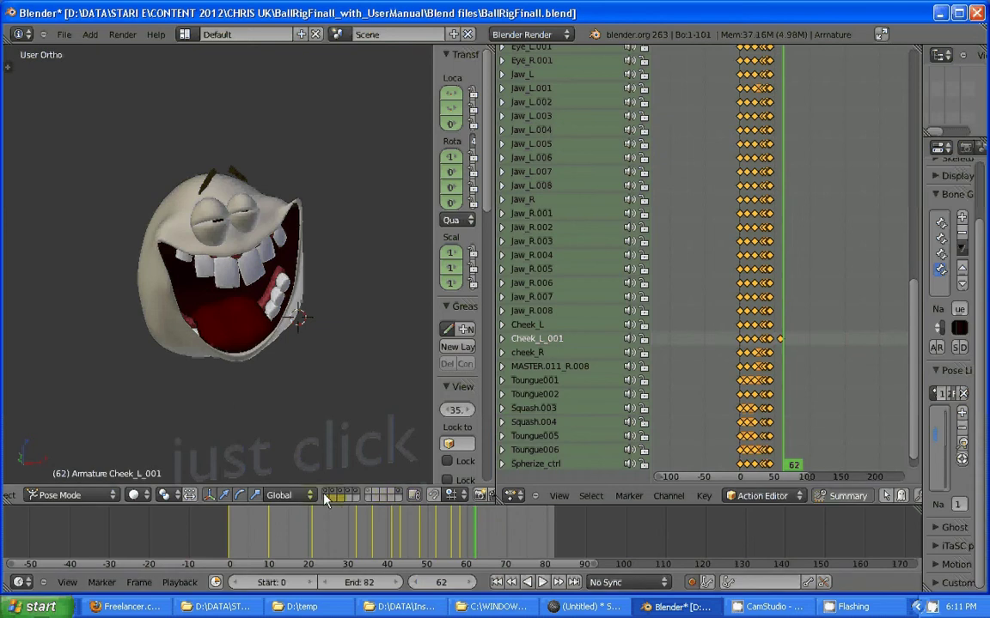
{"action": "left_click", "coordinate": [326, 501], "text": "shift"}
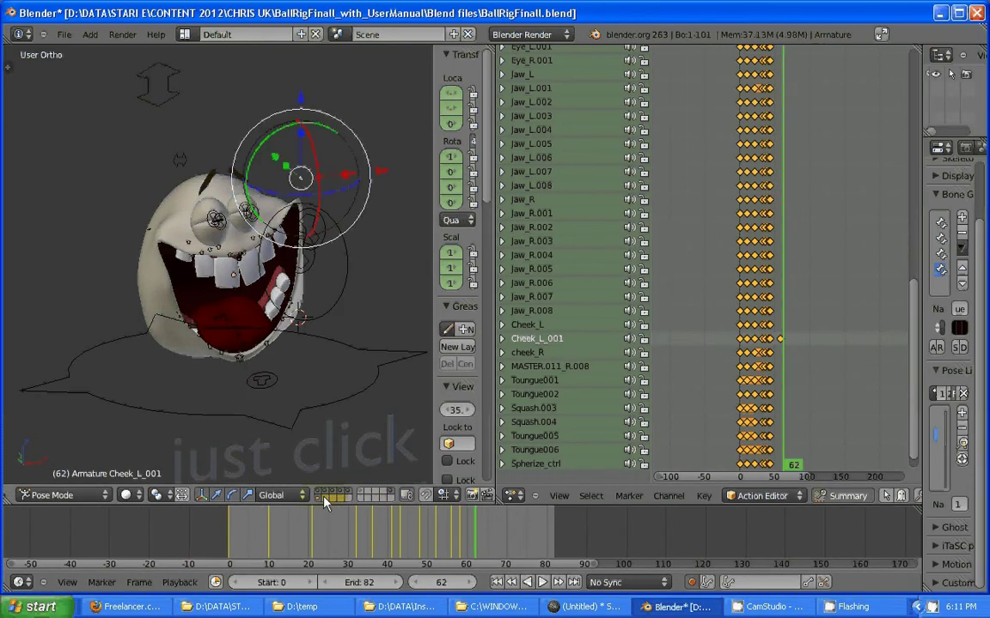
{"action": "right_click", "coordinate": [254, 361]}
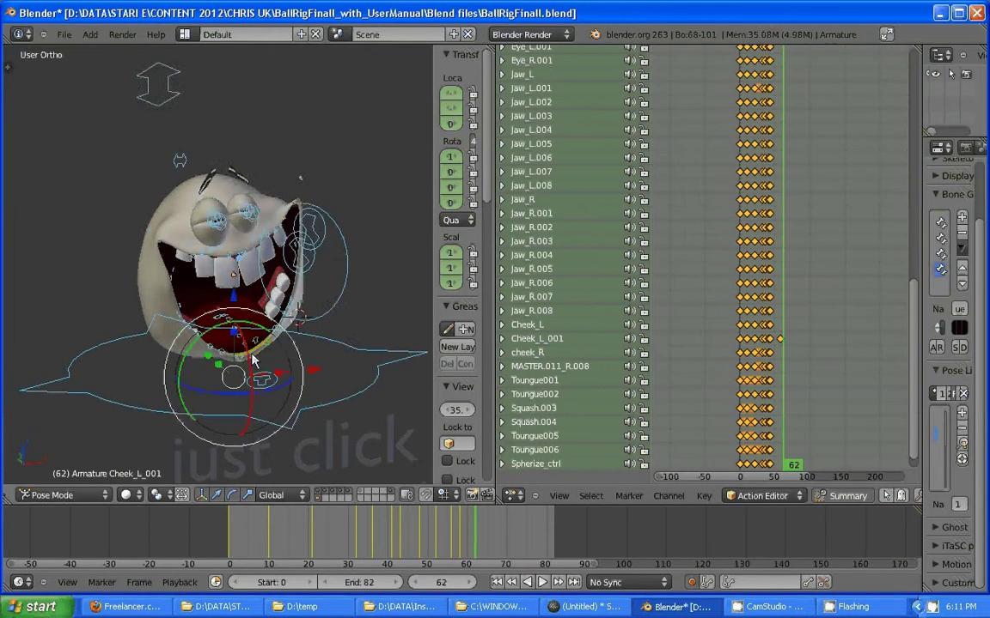
{"action": "key", "text": "ctrl+l"}
{"action": "scroll", "coordinate": [258, 352], "scroll_direction": "down", "scroll_amount": 1}
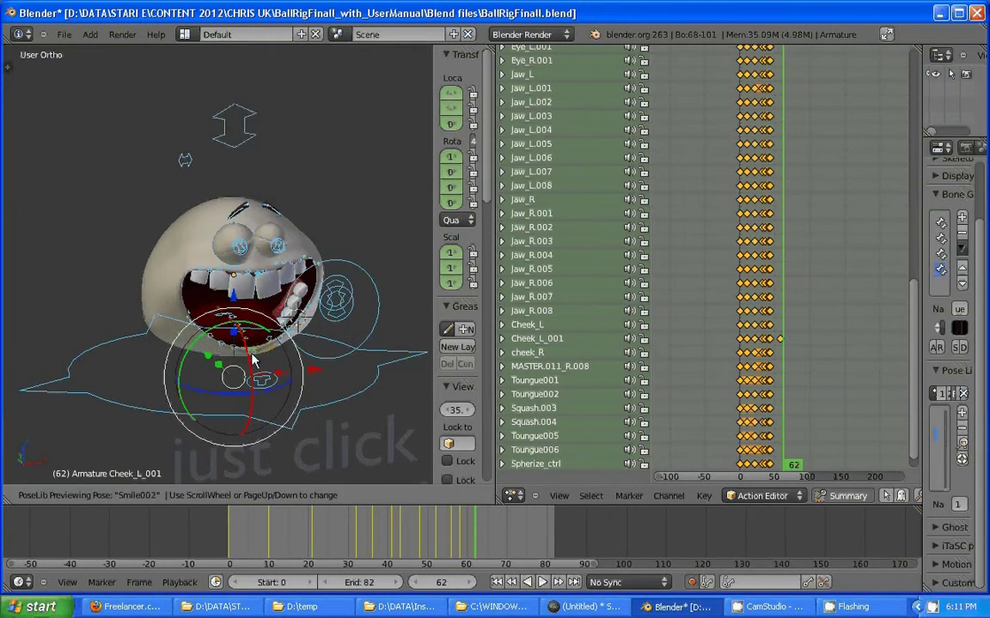
{"action": "scroll", "coordinate": [262, 344], "scroll_direction": "down", "scroll_amount": 1}
{"action": "left_click", "coordinate": [357, 262]}
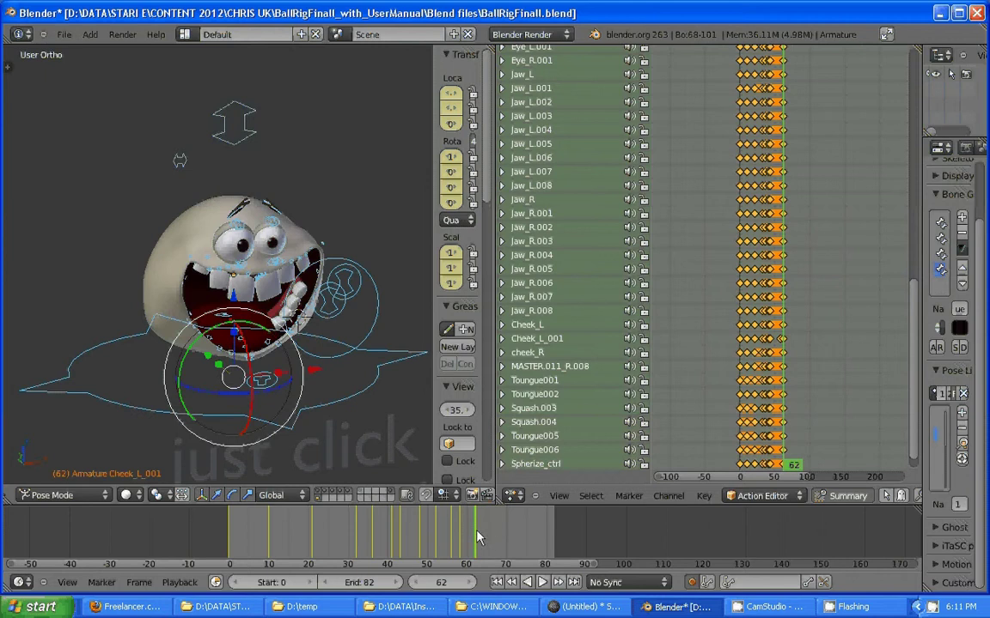
Step: Set the end frame to 62, hide the rig, and play from frame 0, pausing at 13
{"action": "key", "text": "e"}
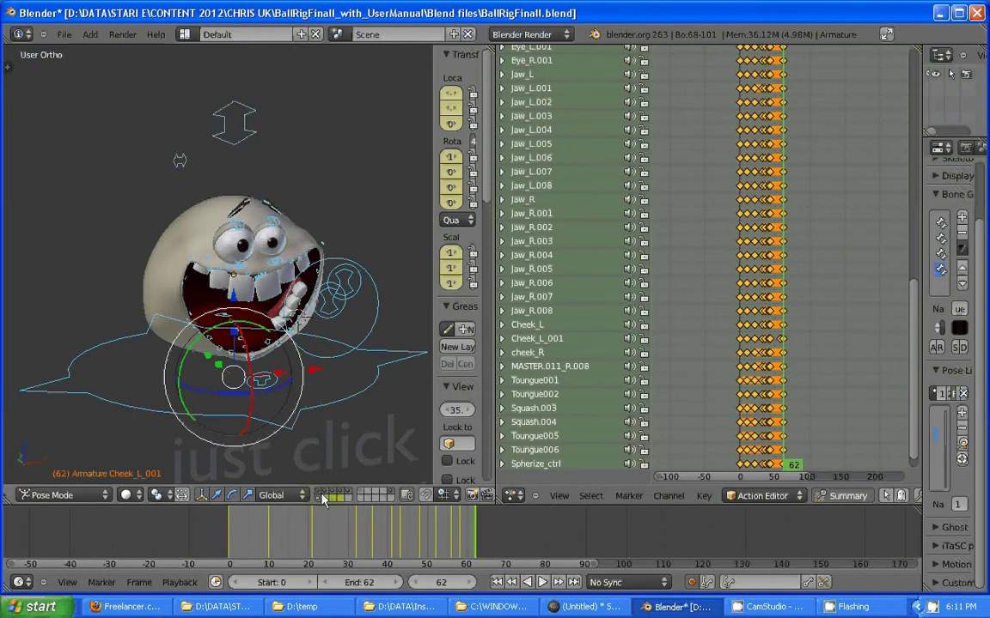
{"action": "left_click", "coordinate": [322, 495]}
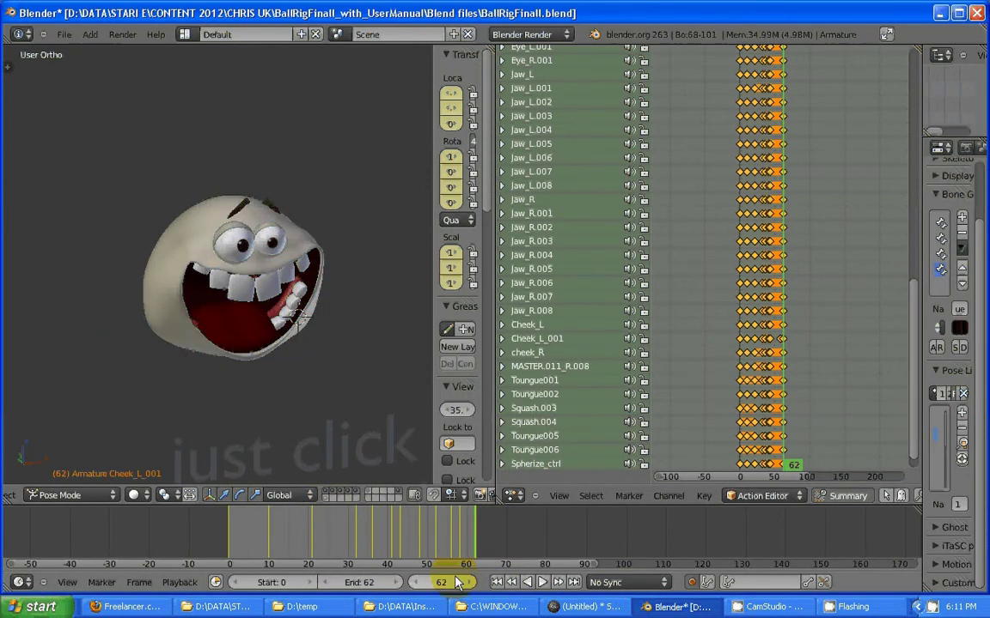
{"action": "left_click", "coordinate": [497, 582]}
{"action": "left_click", "coordinate": [542, 582]}
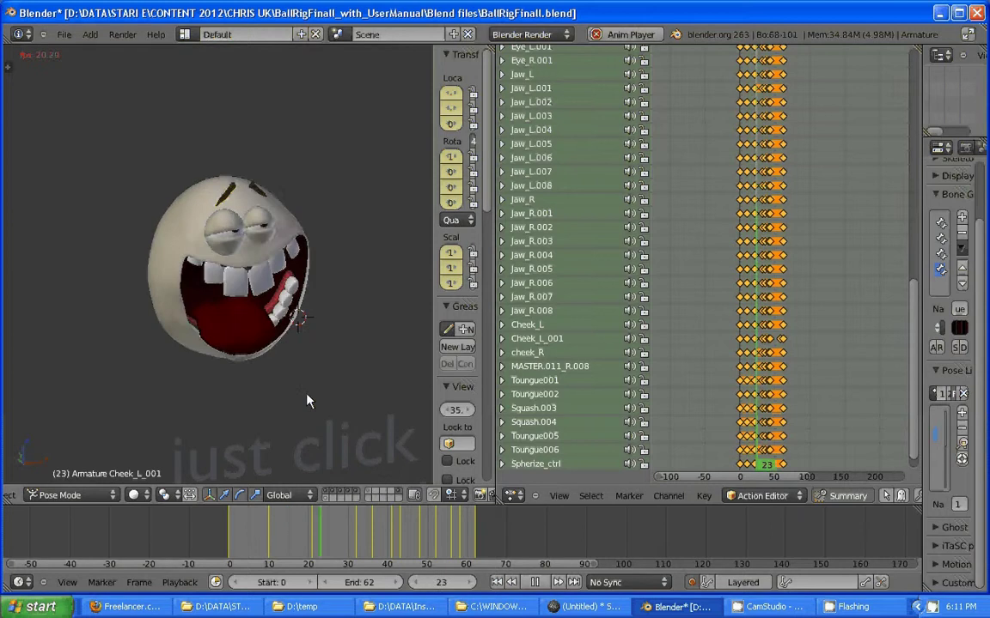
{"action": "left_click", "coordinate": [534, 583]}
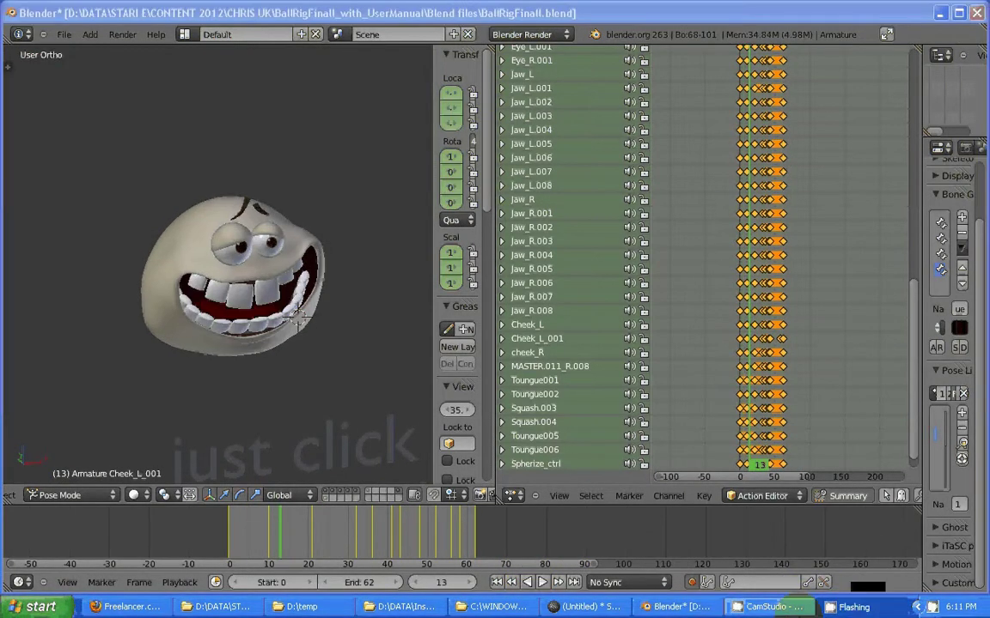